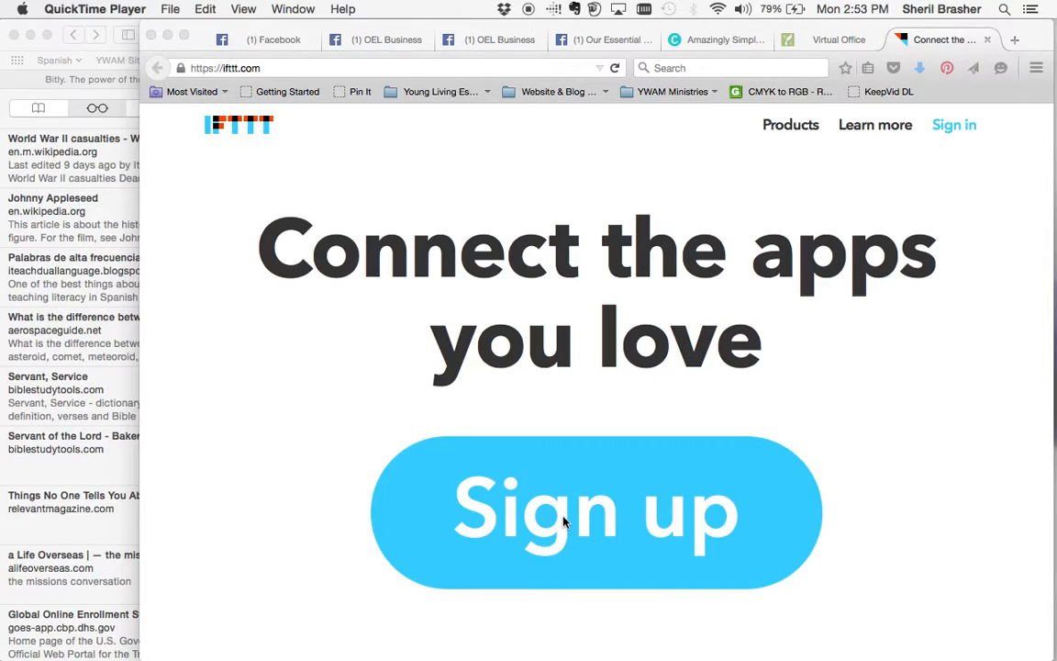
Bring the Firefox window showing ifttt.com to the front.
{"action": "left_click", "coordinate": [568, 409]}
Fill the IFTTT sign-up form with your e-mail address and a nine-character password, then submit.
{"action": "left_click", "coordinate": [565, 549]}
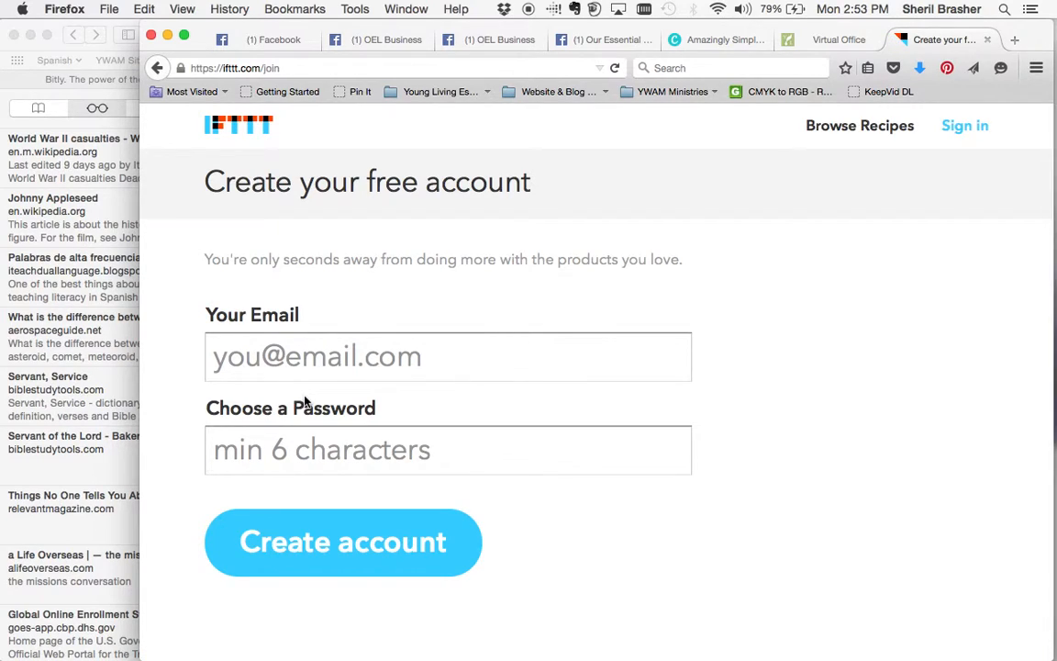
{"action": "left_click", "coordinate": [301, 360]}
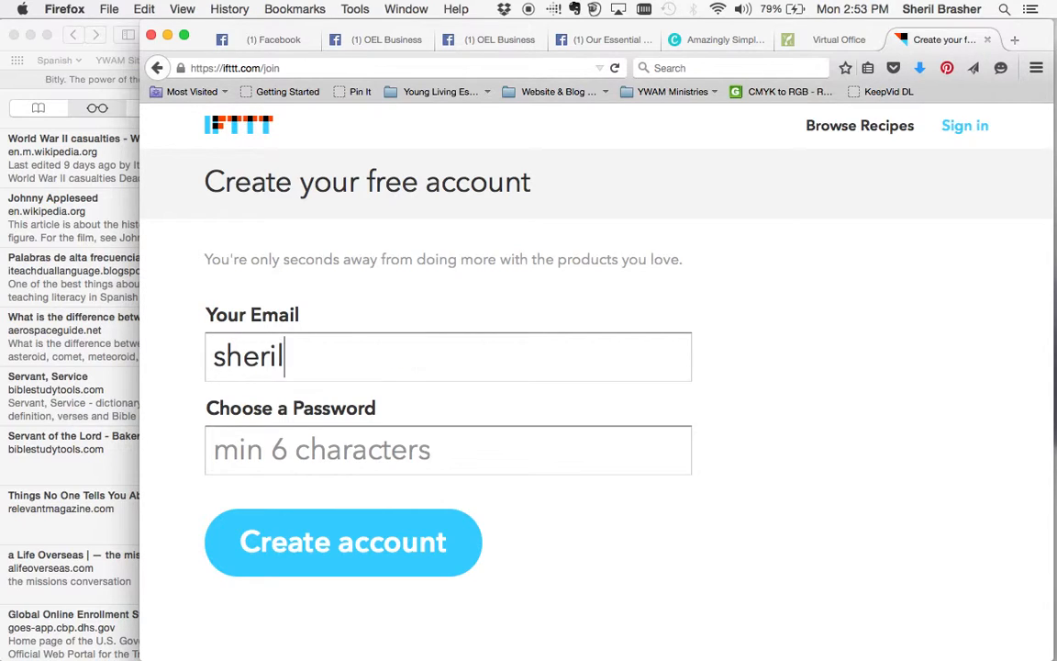
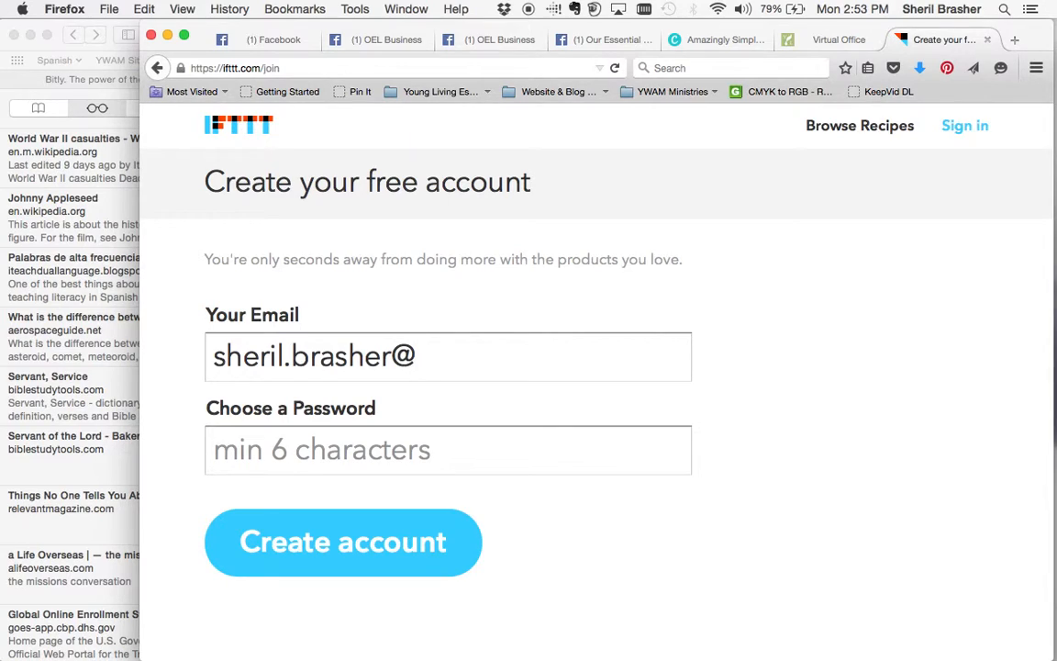
{"action": "key", "text": "Tab"}
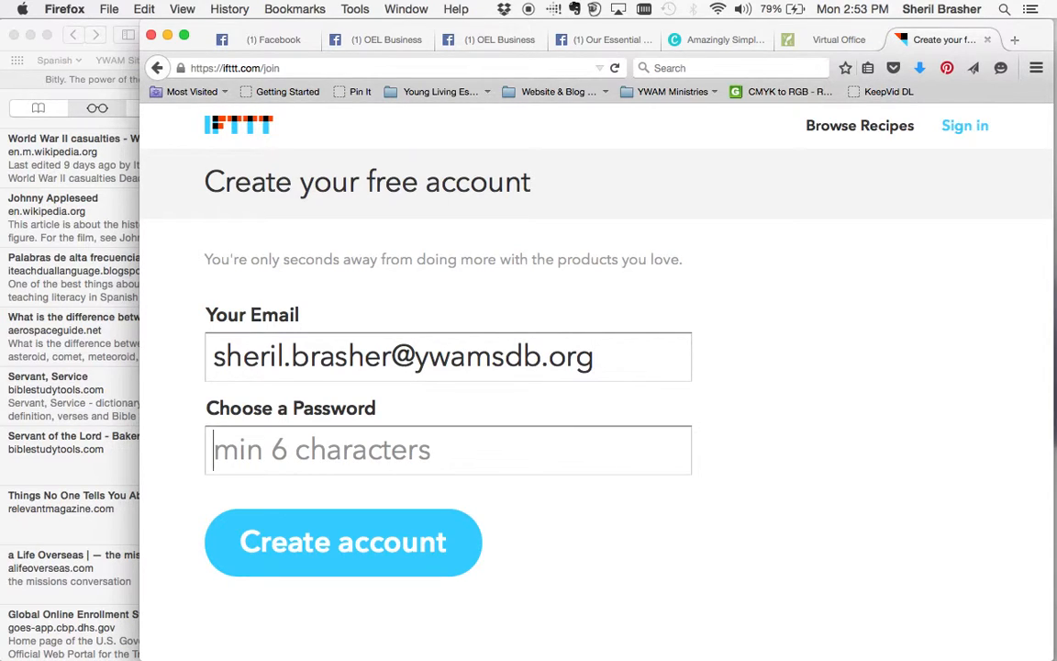
{"action": "type", "text": "••••••"}
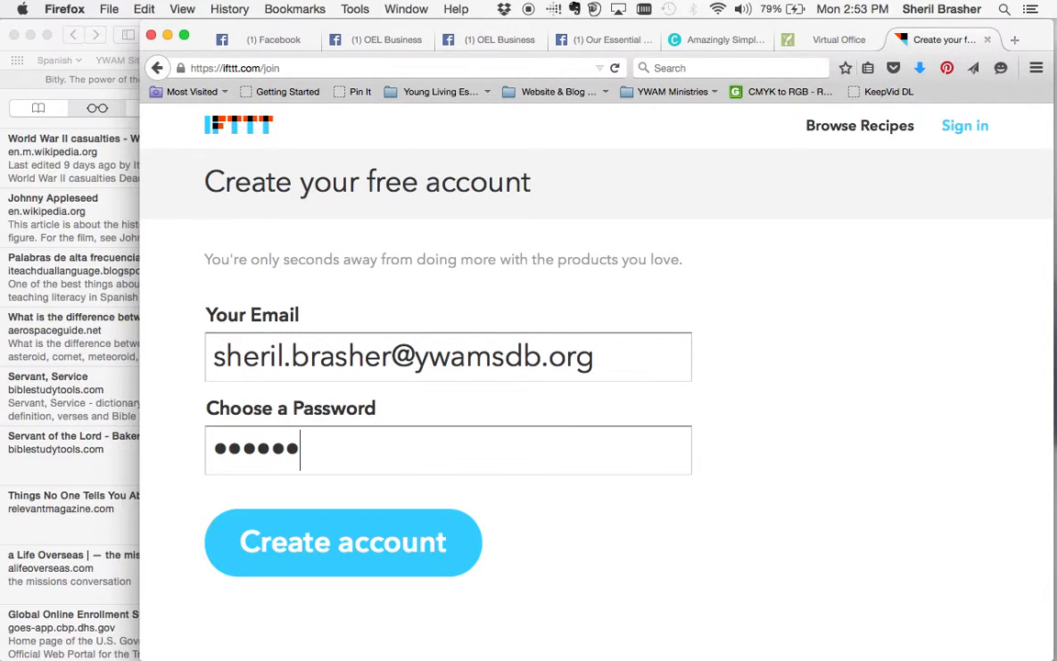
{"action": "key", "text": "BackSpace"}
{"action": "key", "text": "BackSpace"}
{"action": "key", "text": "BackSpace"}
{"action": "key", "text": "BackSpace"}
{"action": "key", "text": "BackSpace"}
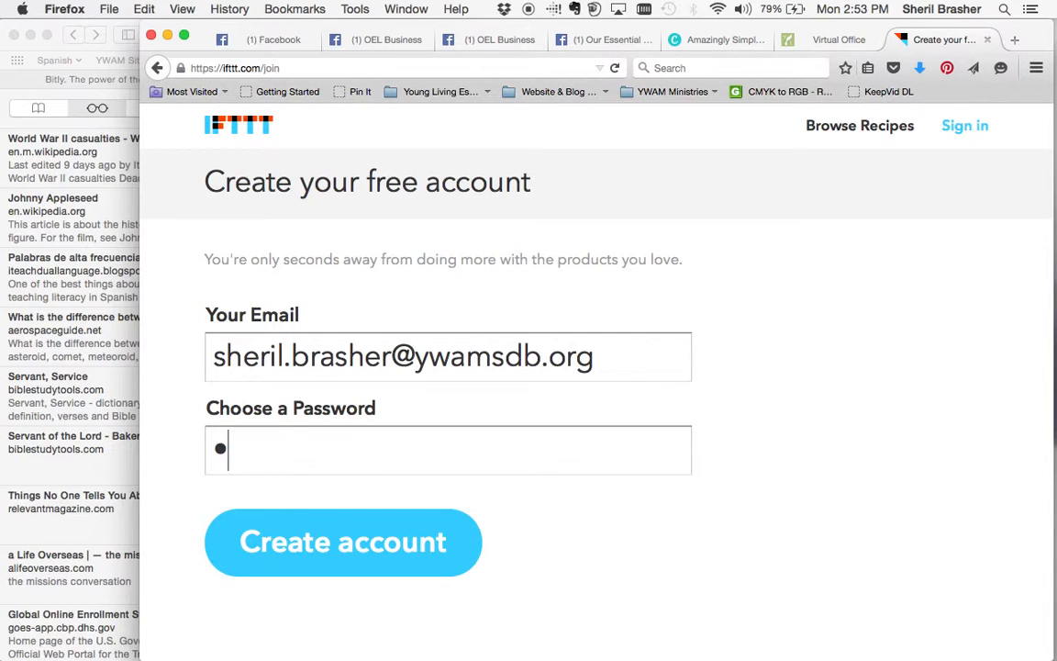
{"action": "type", "text": "••••••••"}
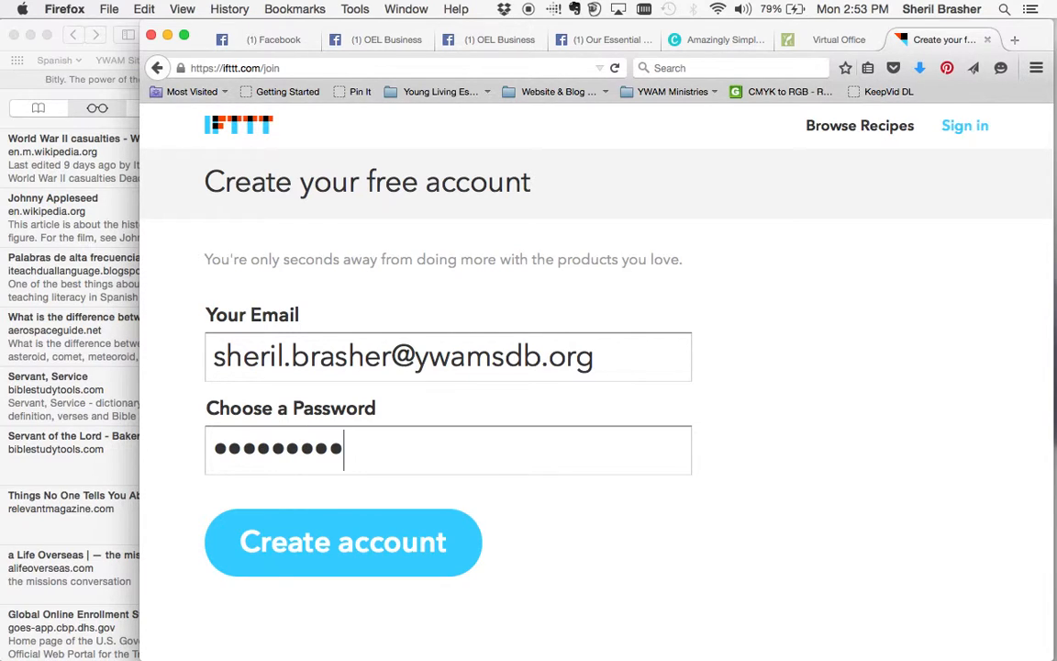
{"action": "key", "text": "Return"}
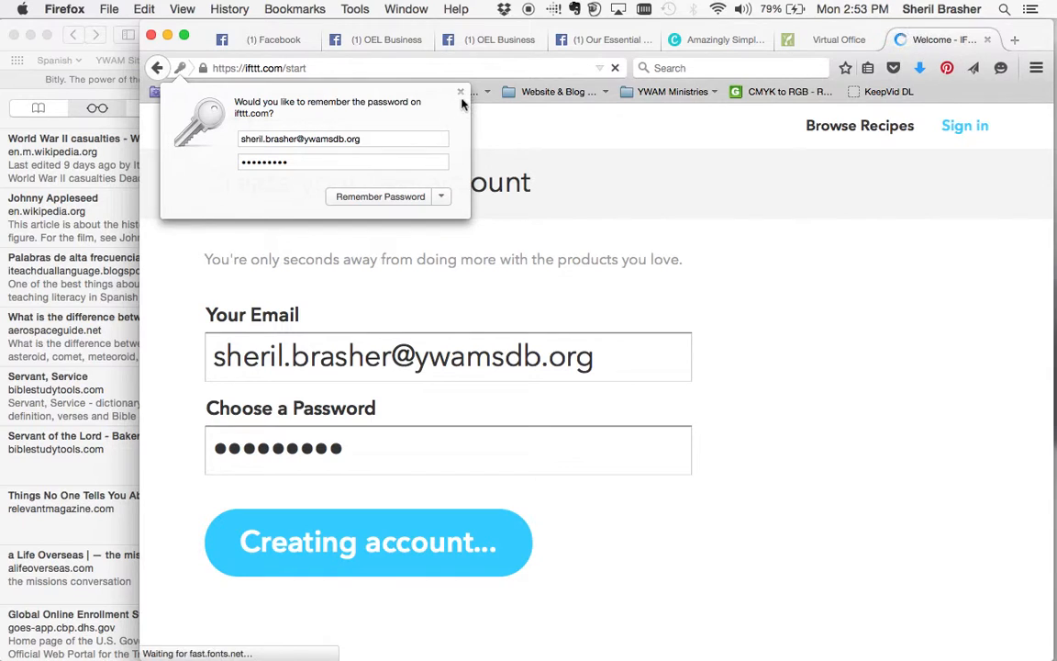
Dismiss the save-password prompt and continue past both intro pages to Select Channels.
{"action": "left_click", "coordinate": [460, 92]}
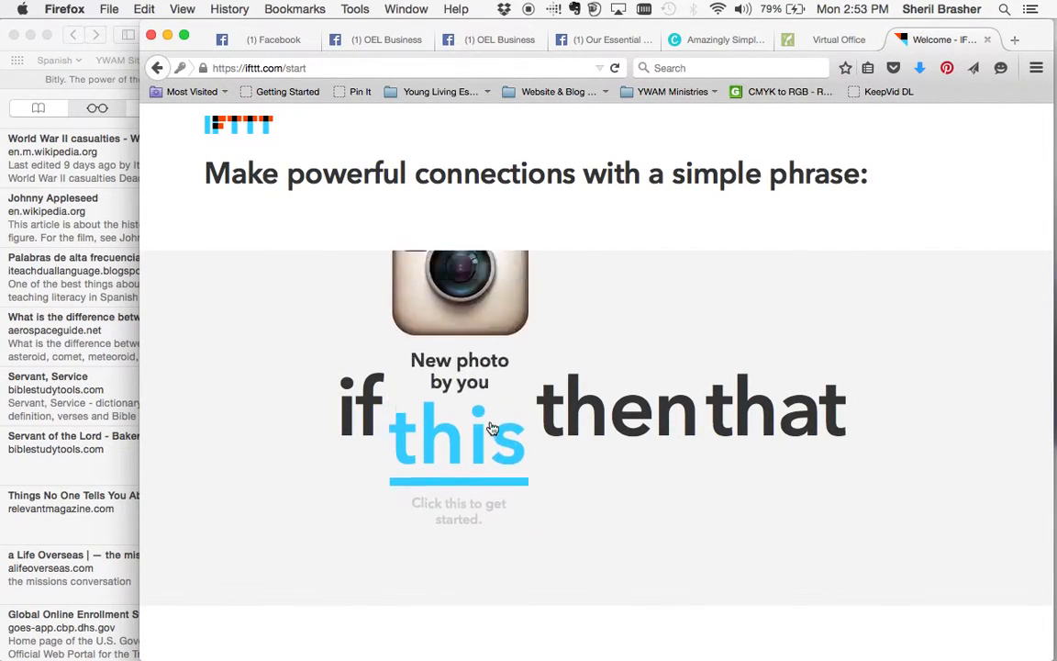
{"action": "scroll", "coordinate": [492, 427], "scroll_direction": "down", "scroll_amount": 2}
{"action": "scroll", "coordinate": [492, 428], "scroll_direction": "up", "scroll_amount": 2}
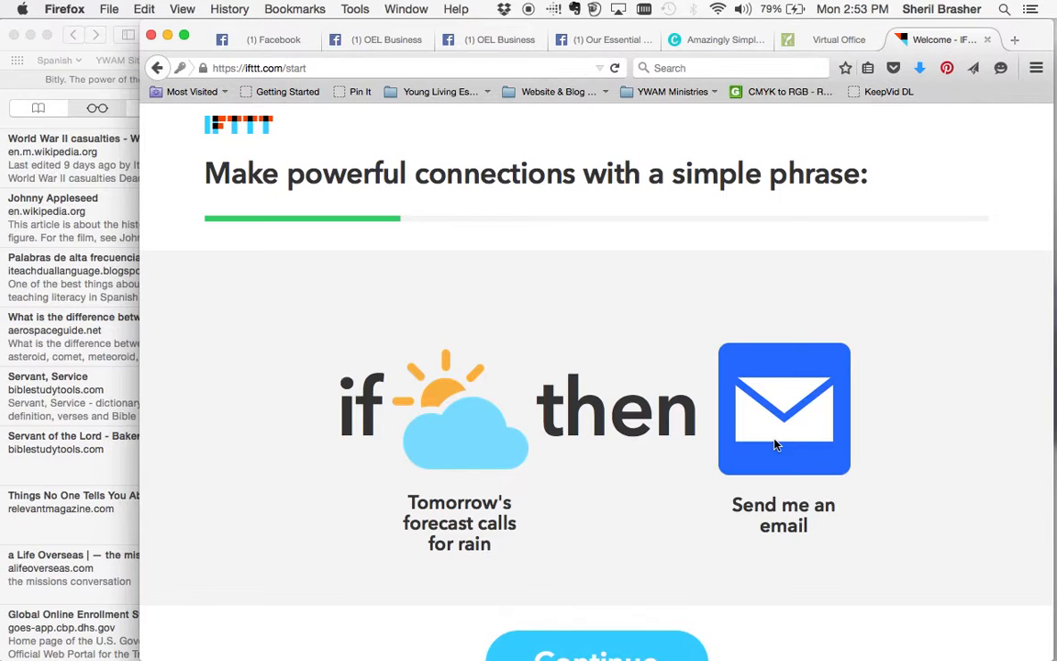
{"action": "scroll", "coordinate": [686, 514], "scroll_direction": "down", "scroll_amount": 3}
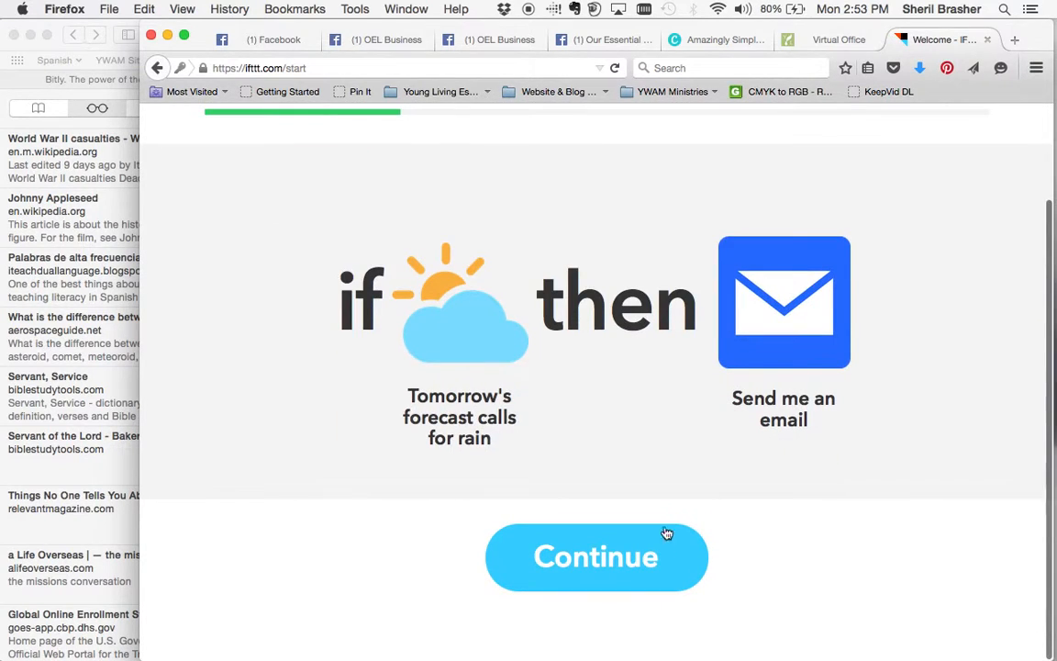
{"action": "left_click", "coordinate": [646, 549]}
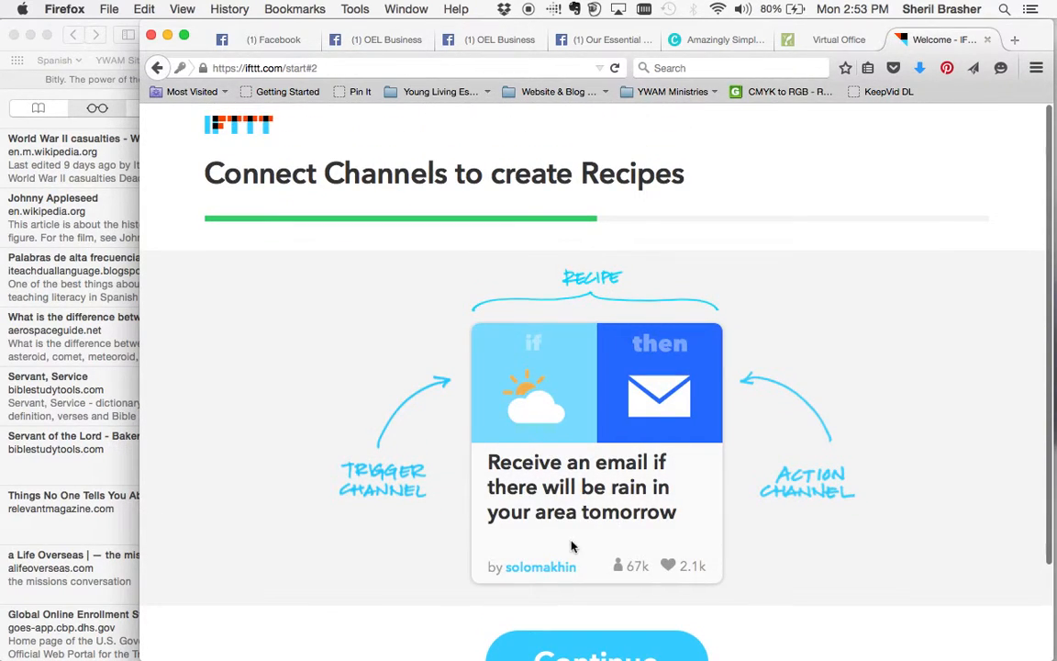
{"action": "scroll", "coordinate": [572, 546], "scroll_direction": "down", "scroll_amount": 3}
{"action": "left_click", "coordinate": [575, 556]}
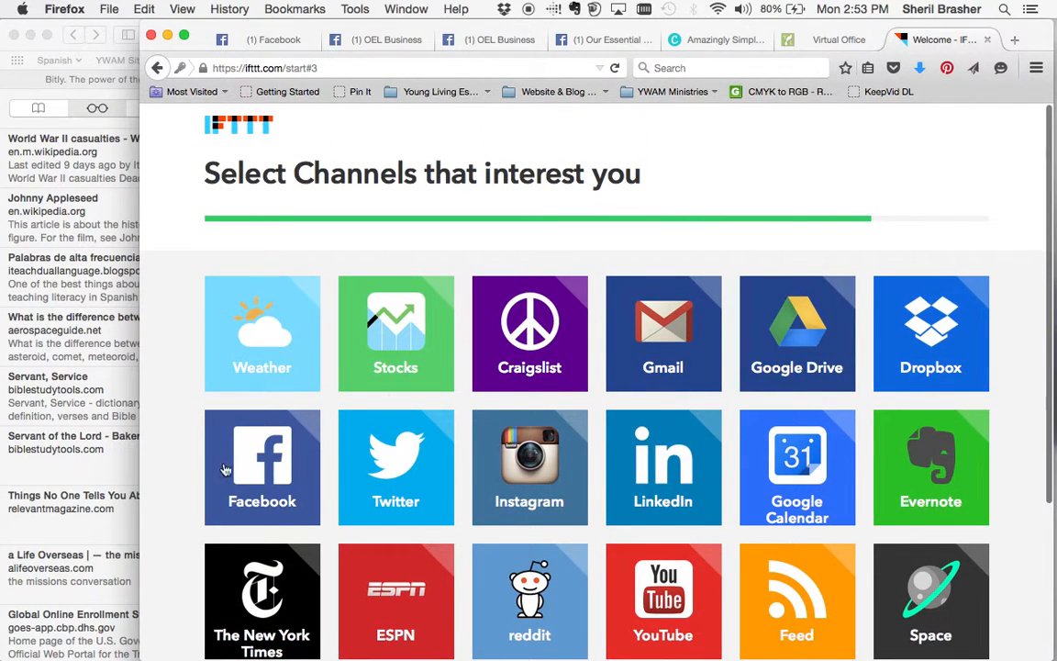
Select the Facebook, Twitter, Instagram and YouTube channel tiles, then continue to recipe suggestions.
{"action": "left_click", "coordinate": [257, 477]}
{"action": "left_click", "coordinate": [385, 432]}
{"action": "left_click", "coordinate": [507, 429]}
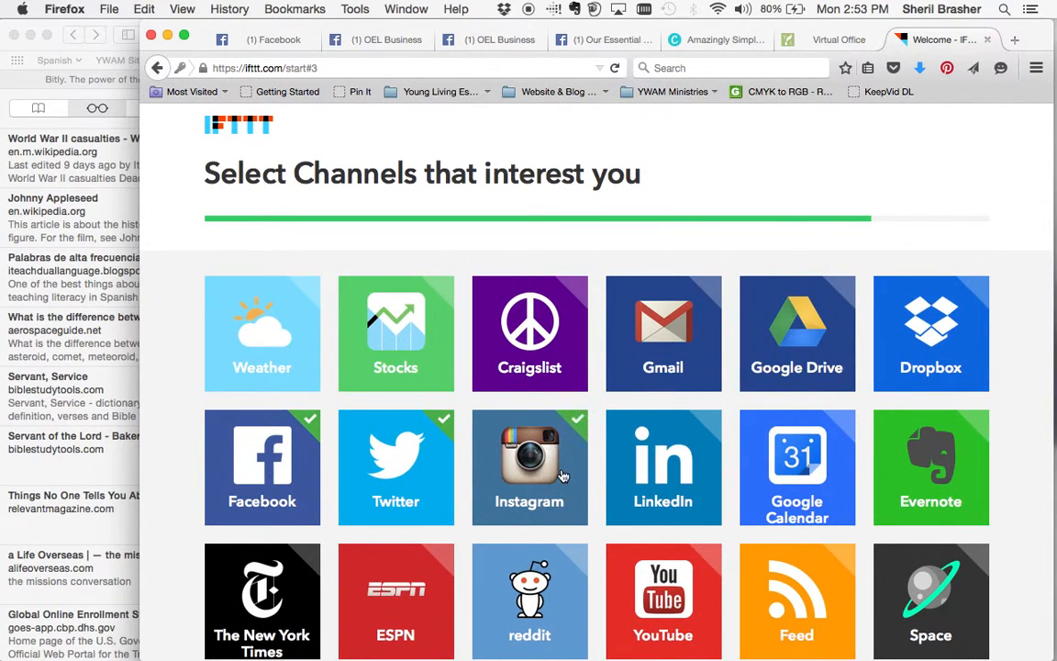
{"action": "scroll", "coordinate": [458, 452], "scroll_direction": "down", "scroll_amount": 5}
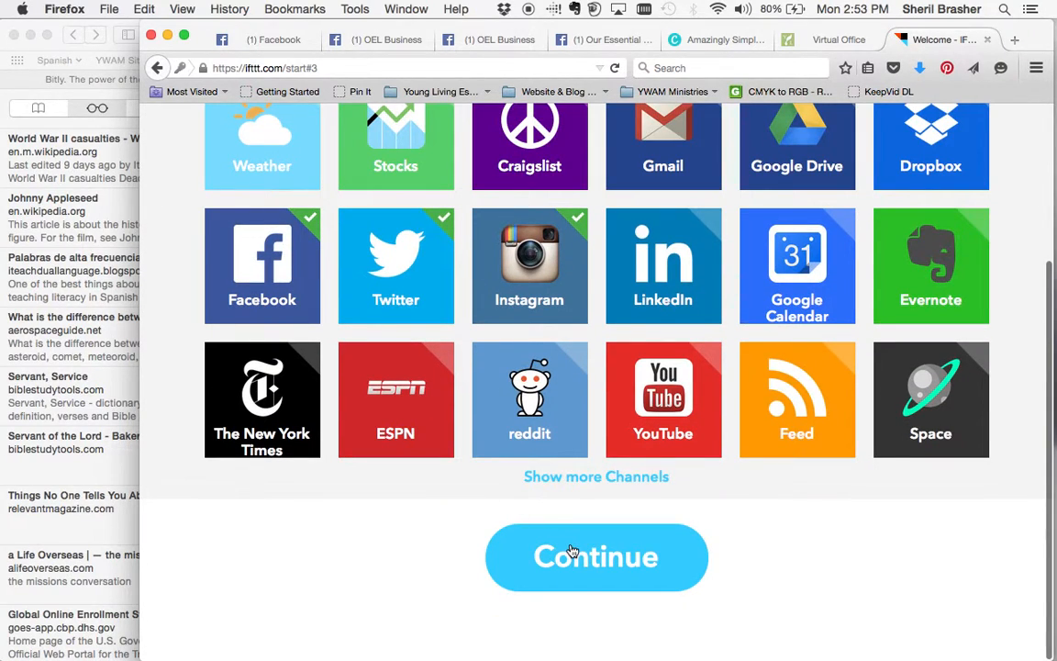
{"action": "scroll", "coordinate": [571, 551], "scroll_direction": "up", "scroll_amount": 5}
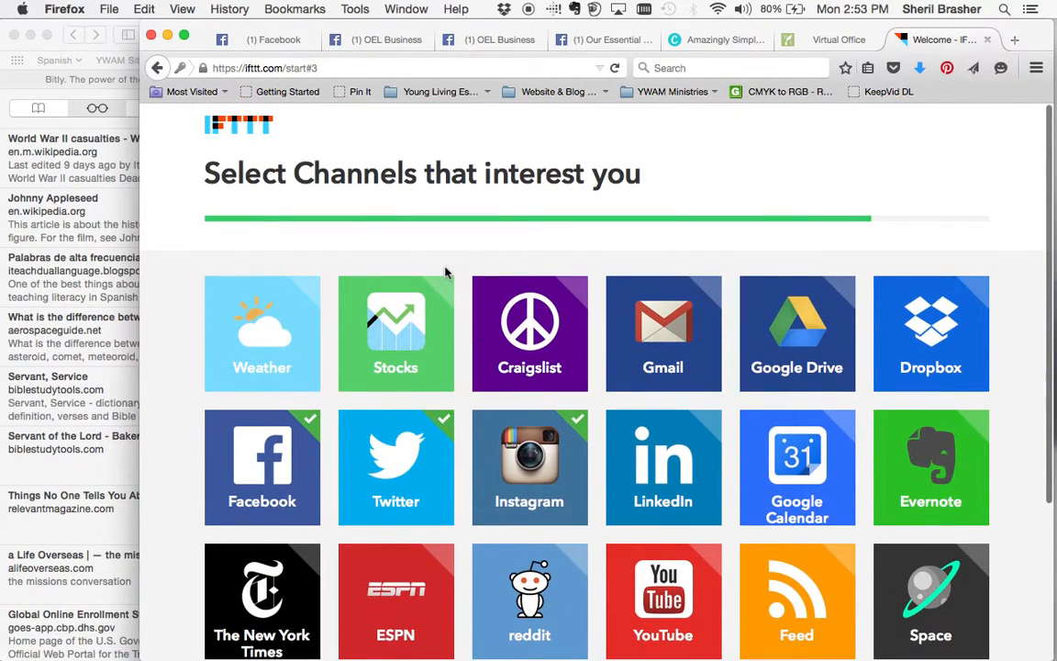
{"action": "scroll", "coordinate": [543, 442], "scroll_direction": "down", "scroll_amount": 3}
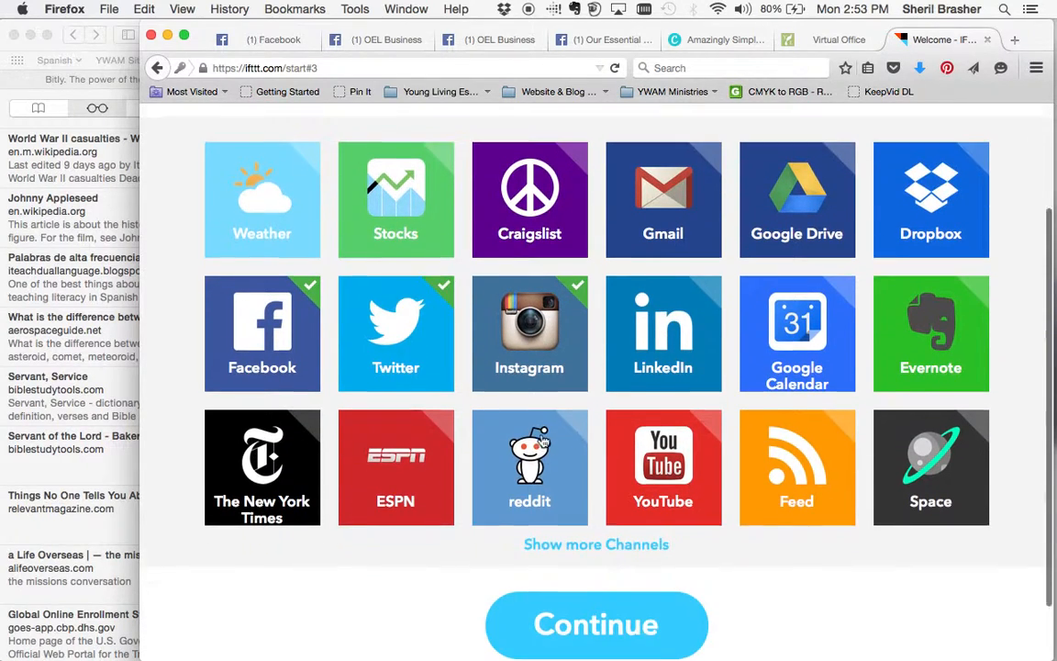
{"action": "left_click", "coordinate": [633, 458]}
{"action": "scroll", "coordinate": [596, 504], "scroll_direction": "up", "scroll_amount": 3}
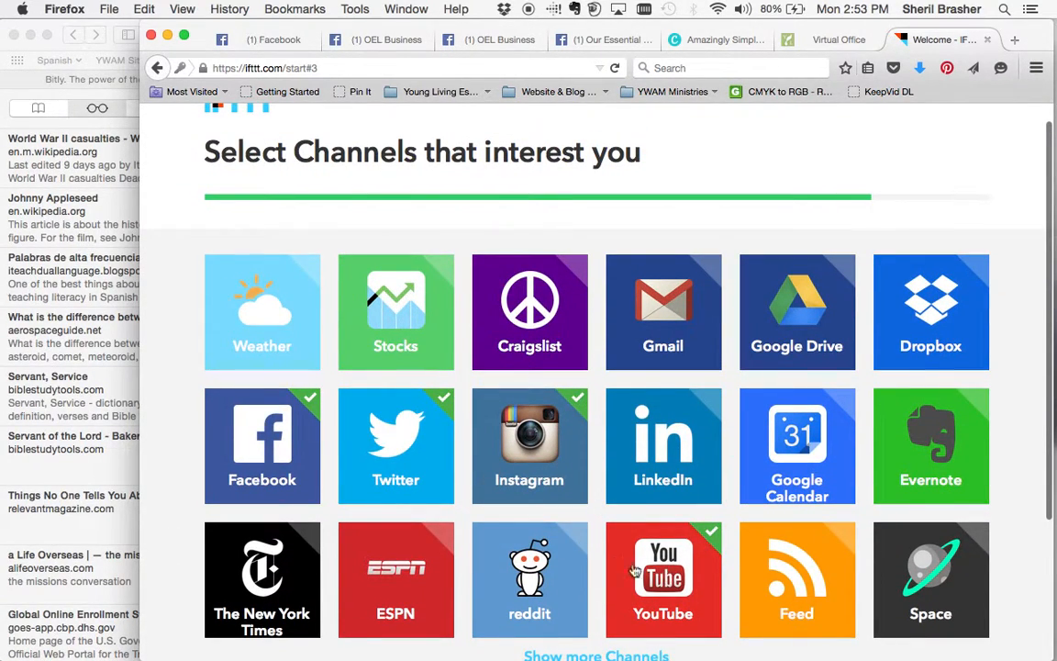
{"action": "scroll", "coordinate": [601, 542], "scroll_direction": "down", "scroll_amount": 4}
{"action": "left_click", "coordinate": [604, 556]}
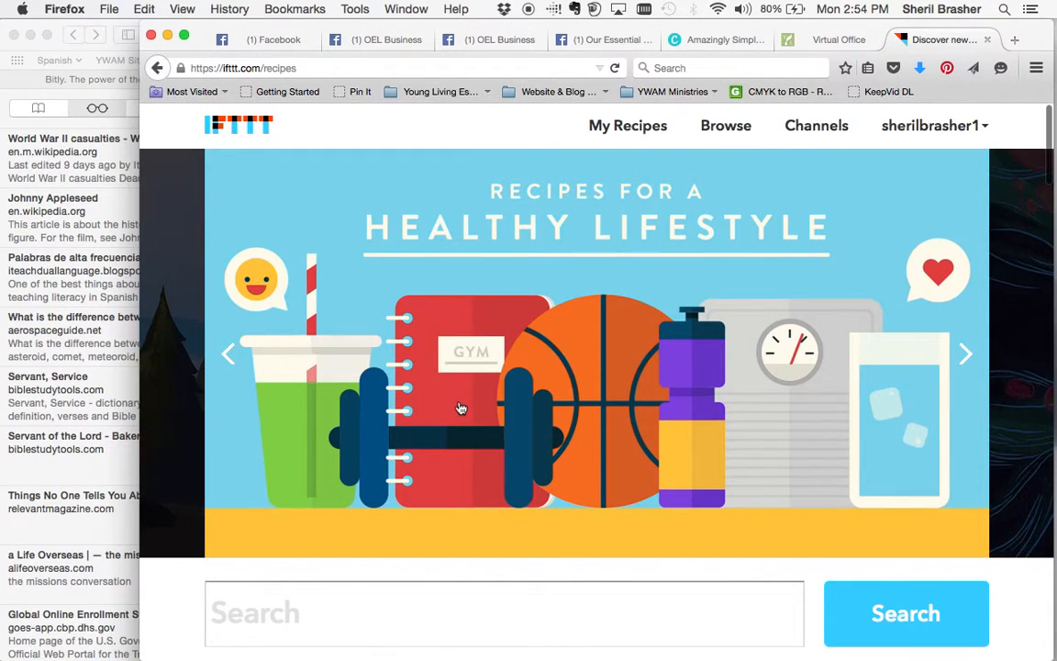
Page the featured-collections carousel back to 'Recipes to Streamline Your Social Media' and open it.
{"action": "scroll", "coordinate": [460, 408], "scroll_direction": "down", "scroll_amount": 5}
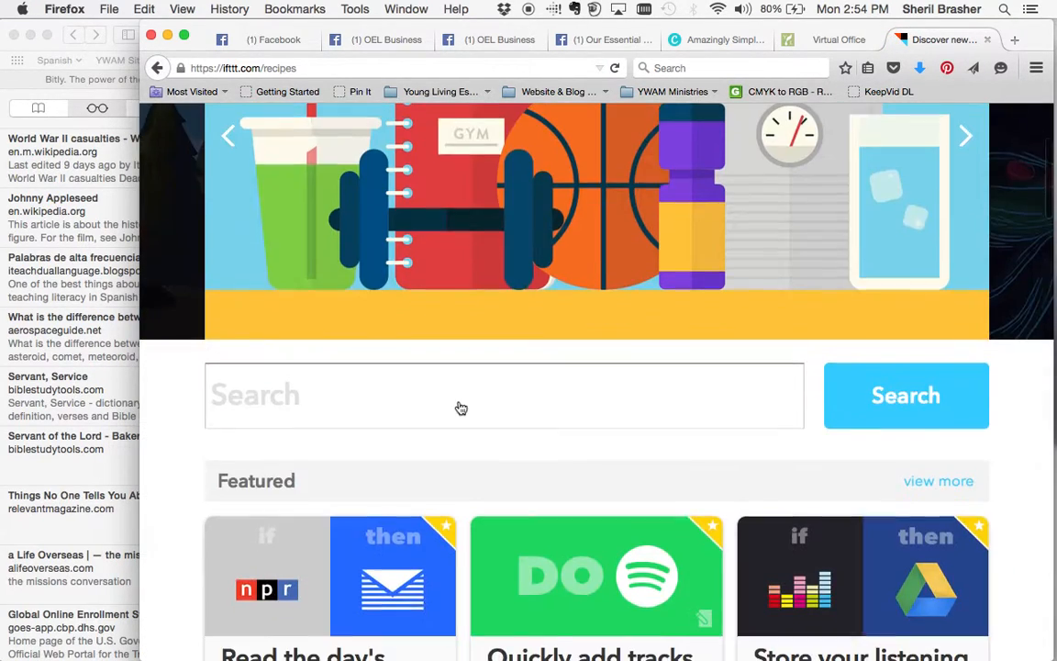
{"action": "scroll", "coordinate": [460, 404], "scroll_direction": "up", "scroll_amount": 5}
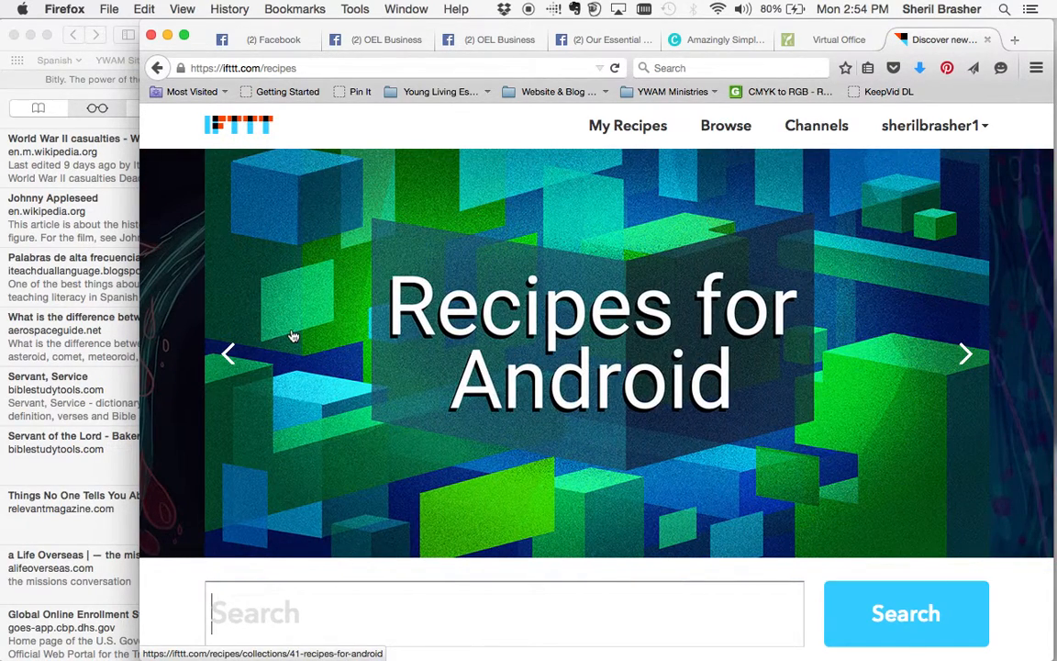
{"action": "left_click", "coordinate": [940, 378]}
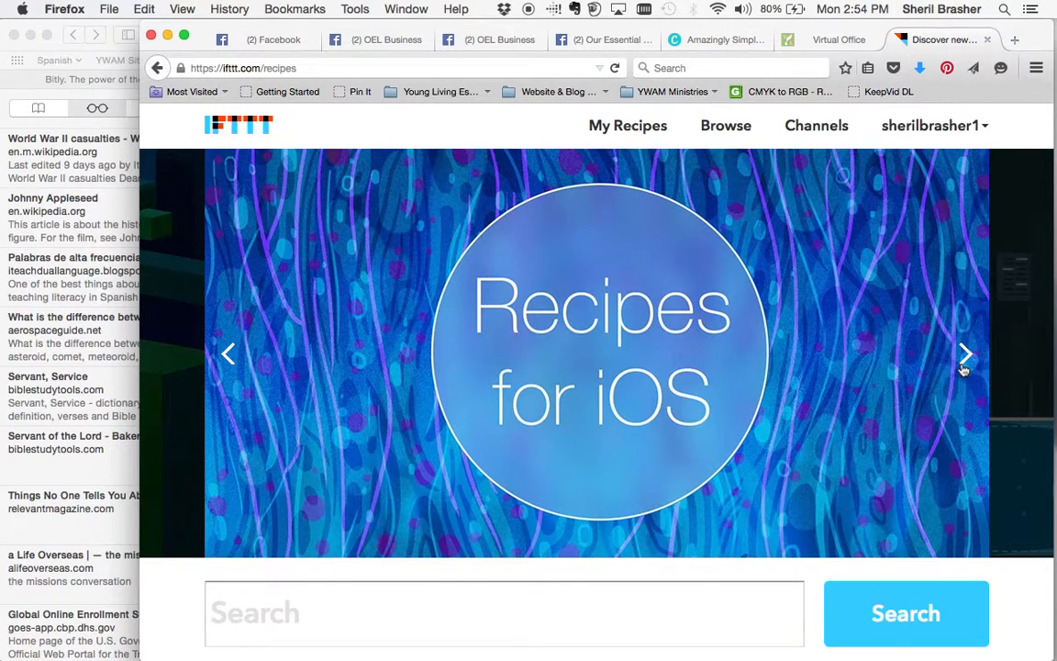
{"action": "left_click", "coordinate": [963, 366]}
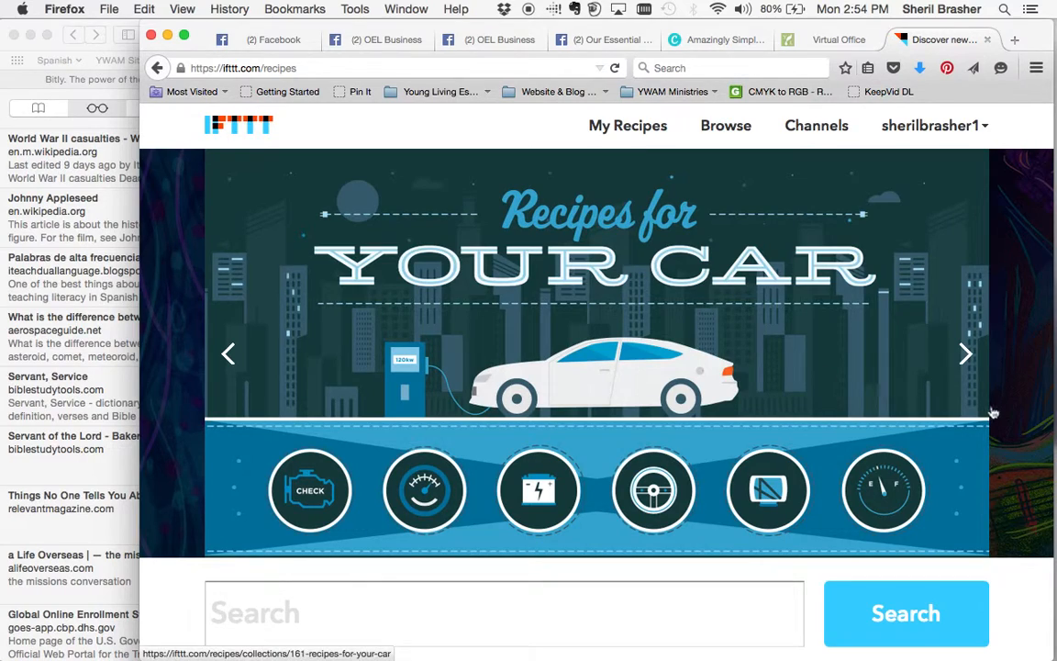
{"action": "left_click", "coordinate": [967, 356]}
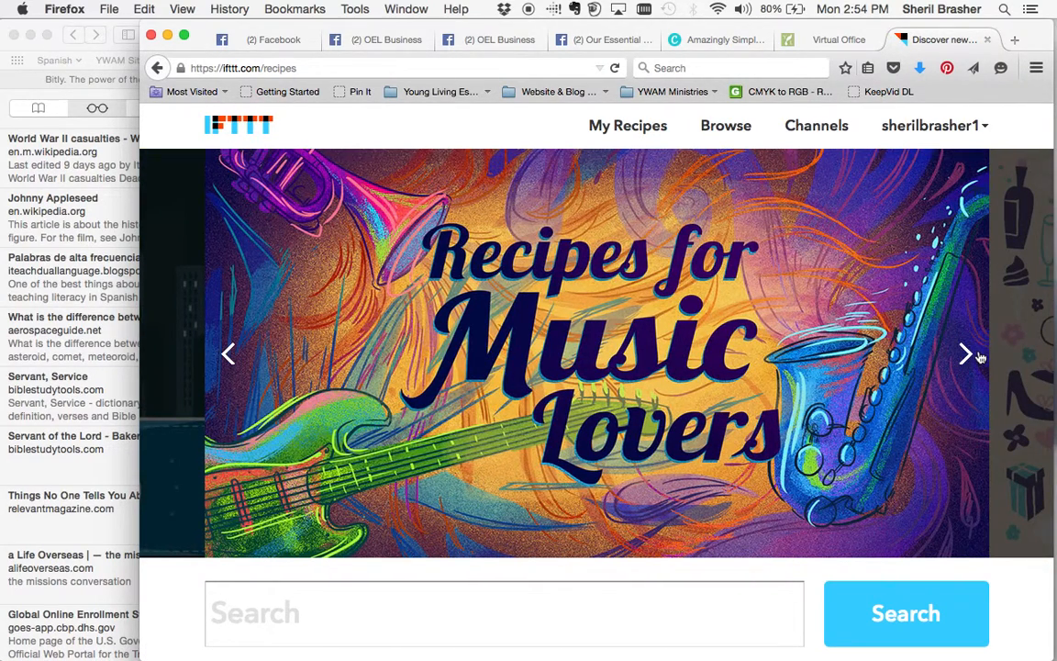
{"action": "left_click", "coordinate": [979, 358]}
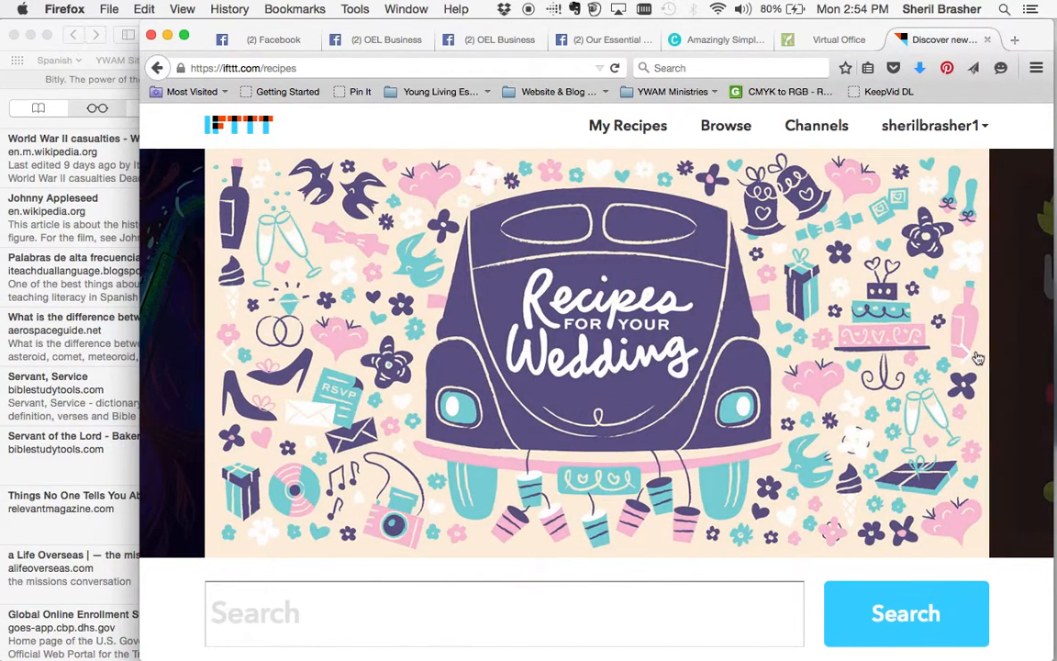
{"action": "left_click", "coordinate": [228, 358]}
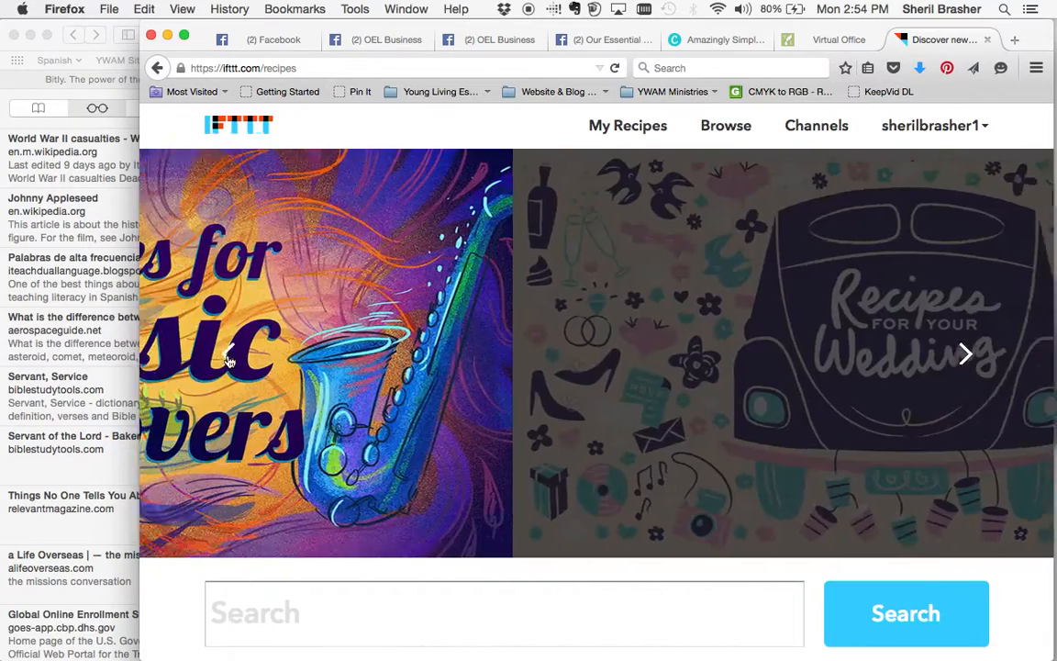
{"action": "left_click", "coordinate": [228, 358]}
{"action": "left_click", "coordinate": [228, 357]}
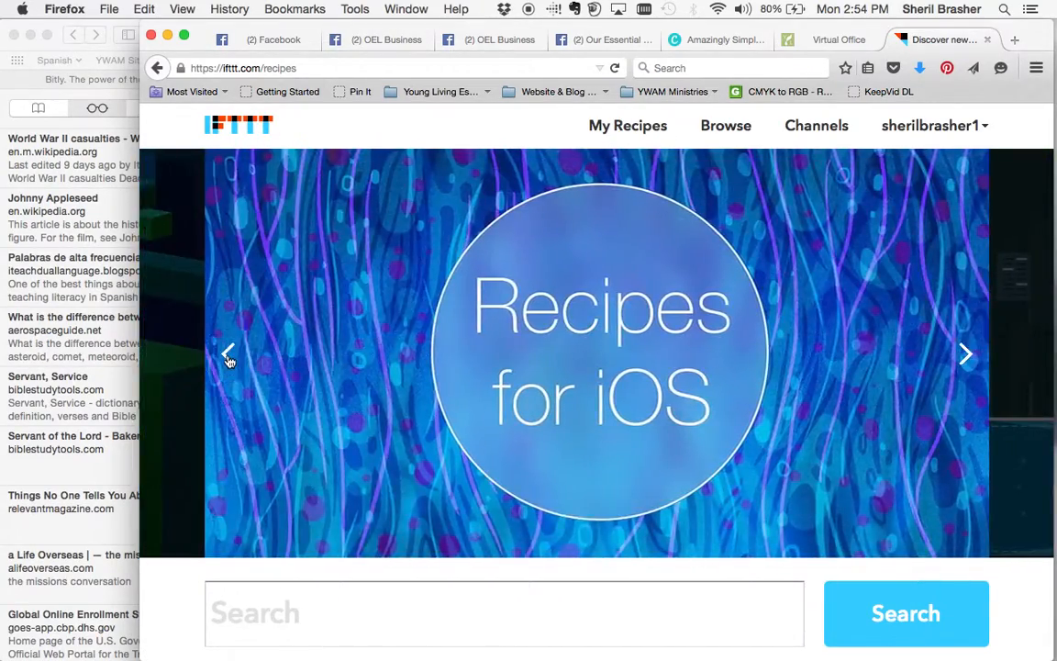
{"action": "left_click", "coordinate": [229, 358]}
{"action": "left_click", "coordinate": [229, 358]}
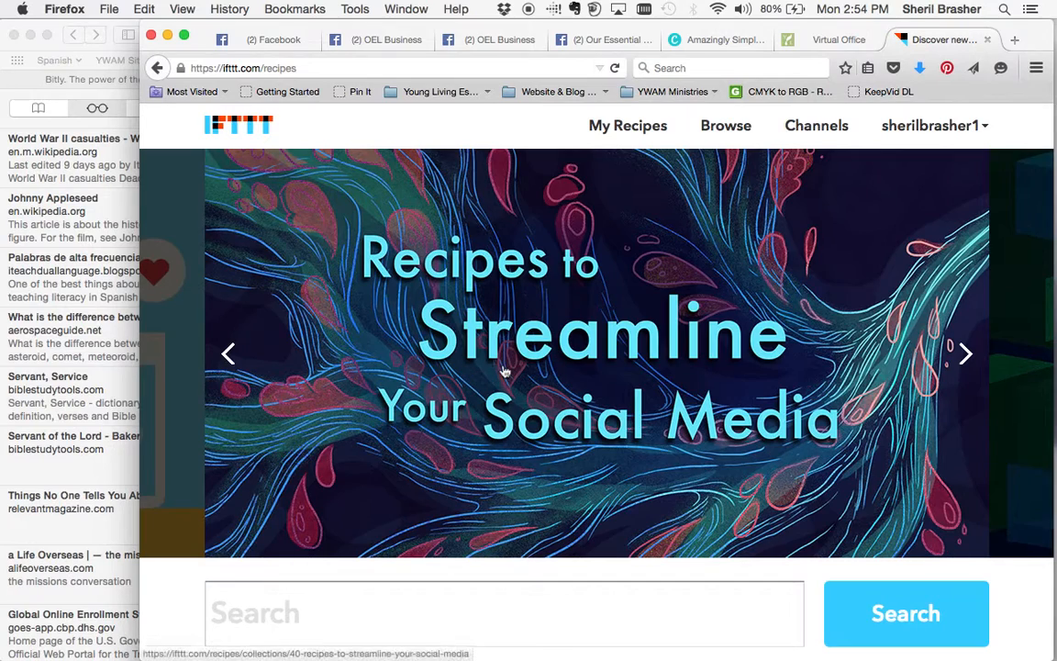
{"action": "left_click", "coordinate": [504, 371]}
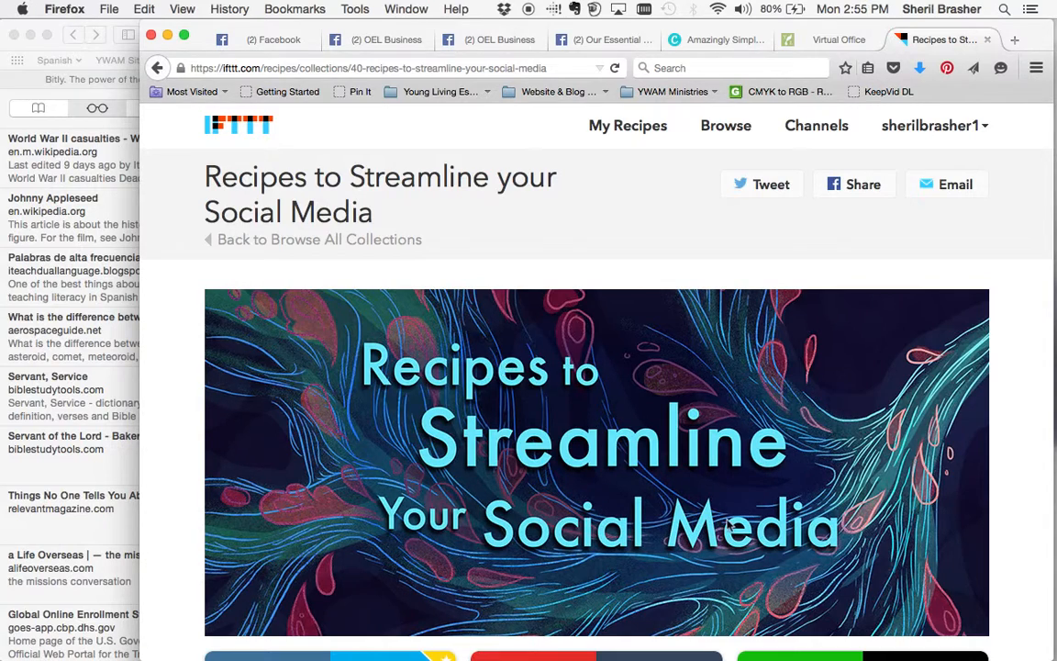
Scroll the collection's recipe cards down to 'Share new blog posts to Facebook' and back up.
{"action": "scroll", "coordinate": [1009, 486], "scroll_direction": "down", "scroll_amount": 2}
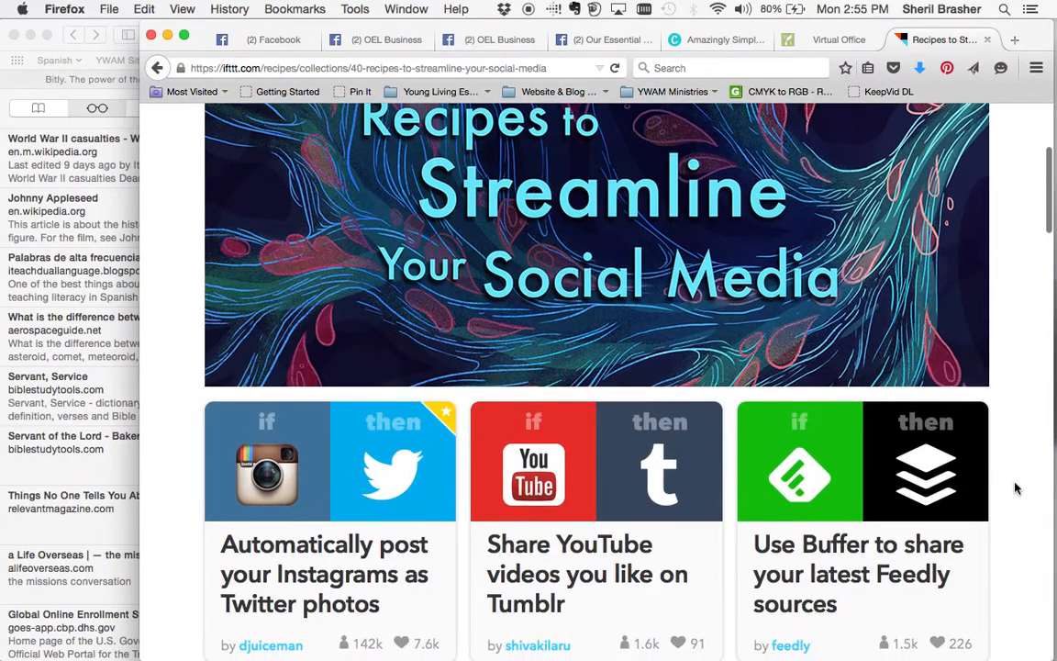
{"action": "scroll", "coordinate": [1016, 488], "scroll_direction": "down", "scroll_amount": 2}
{"action": "scroll", "coordinate": [1015, 488], "scroll_direction": "up", "scroll_amount": 3}
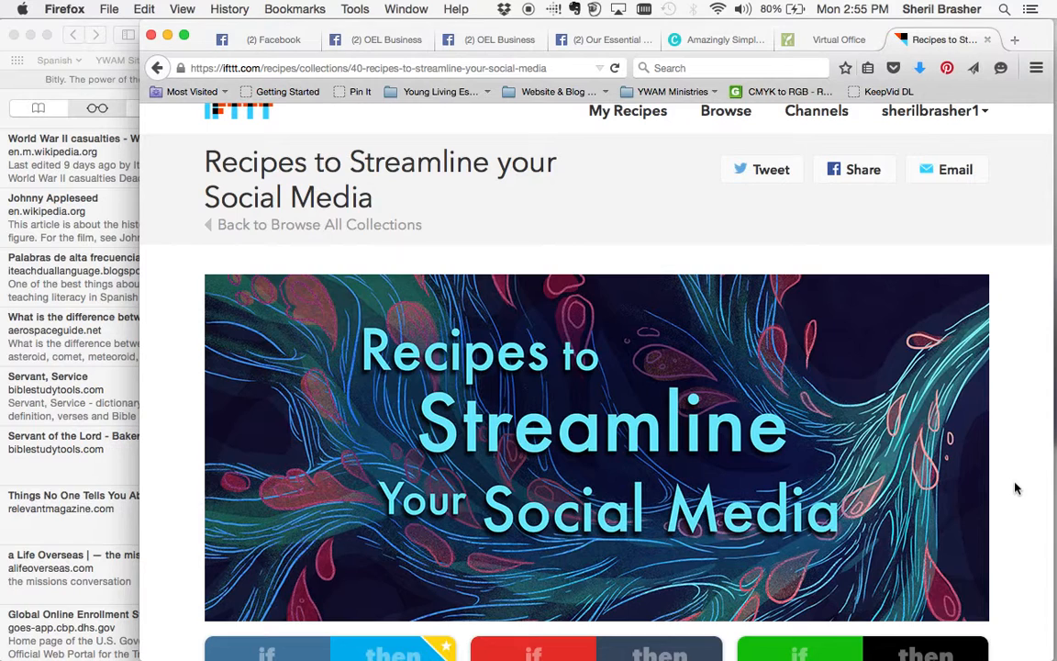
{"action": "scroll", "coordinate": [1015, 486], "scroll_direction": "down", "scroll_amount": 10}
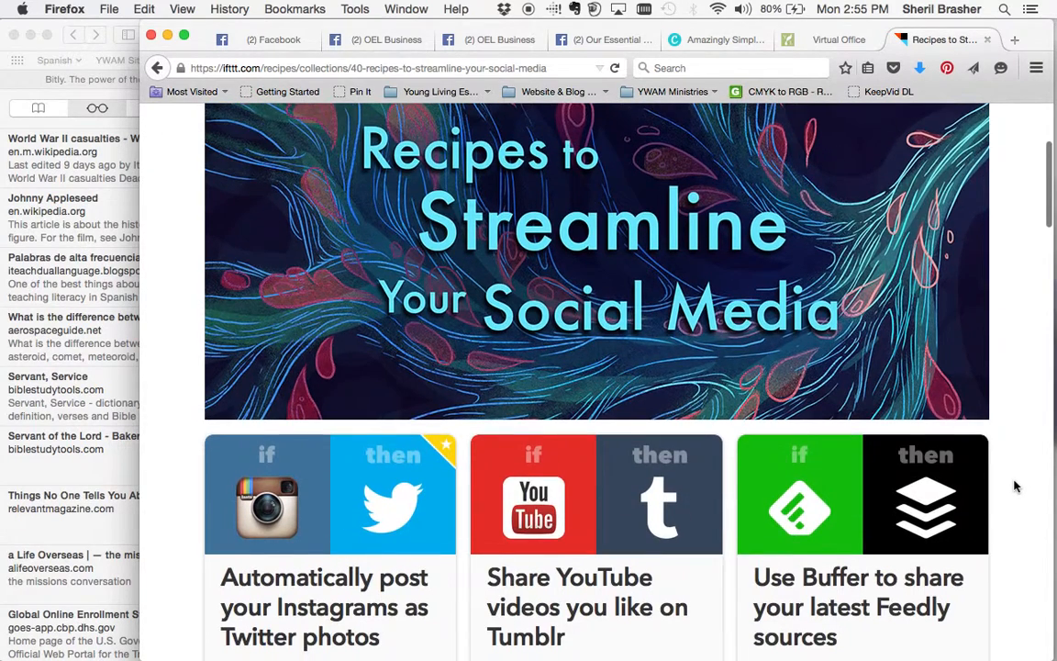
{"action": "scroll", "coordinate": [1015, 486], "scroll_direction": "down", "scroll_amount": 3}
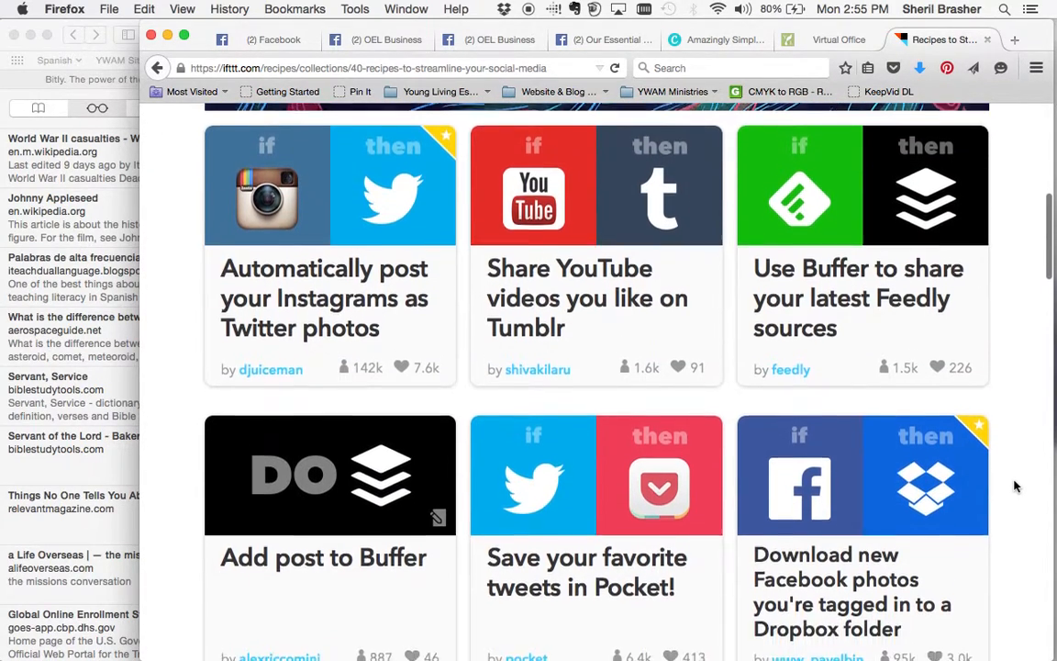
{"action": "scroll", "coordinate": [1015, 486], "scroll_direction": "down", "scroll_amount": 5}
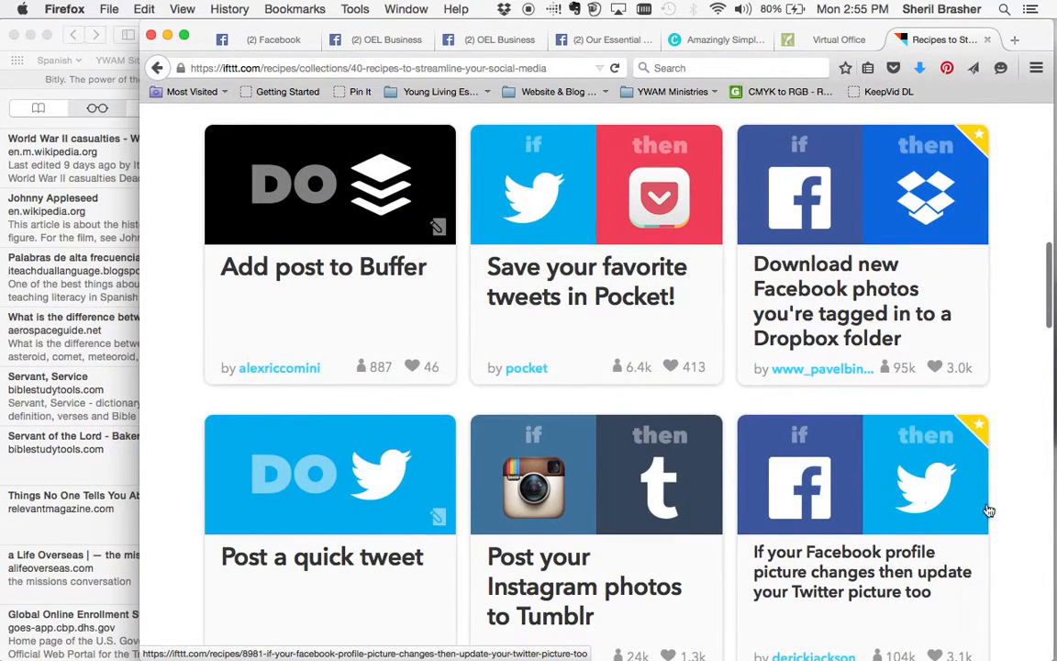
{"action": "scroll", "coordinate": [1009, 502], "scroll_direction": "down", "scroll_amount": 5}
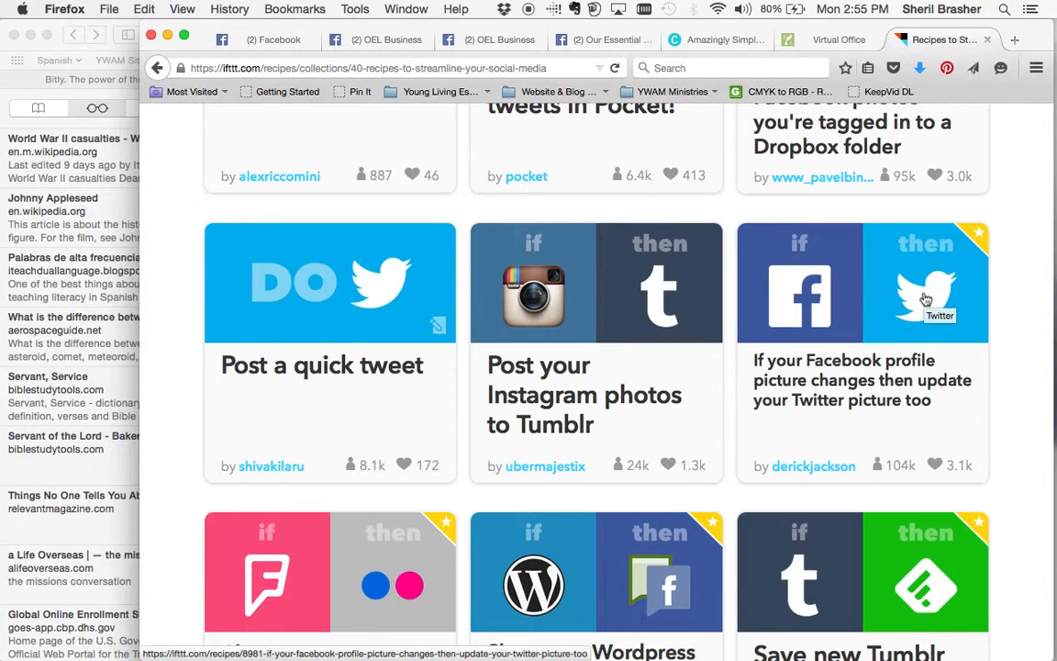
{"action": "scroll", "coordinate": [1004, 433], "scroll_direction": "down", "scroll_amount": 3}
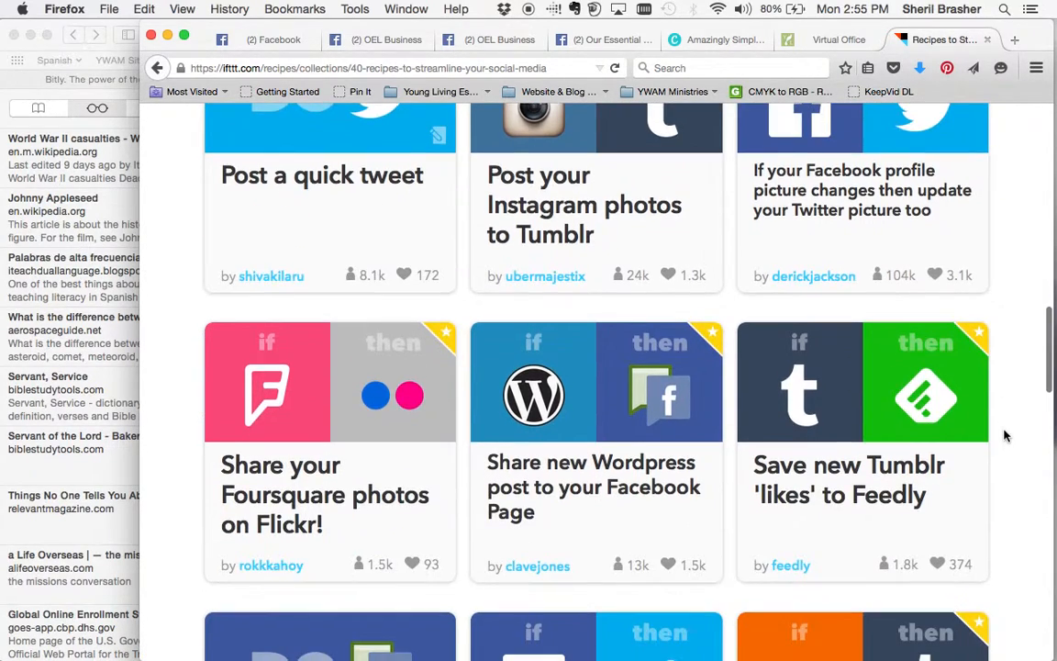
{"action": "scroll", "coordinate": [1004, 436], "scroll_direction": "down", "scroll_amount": 6}
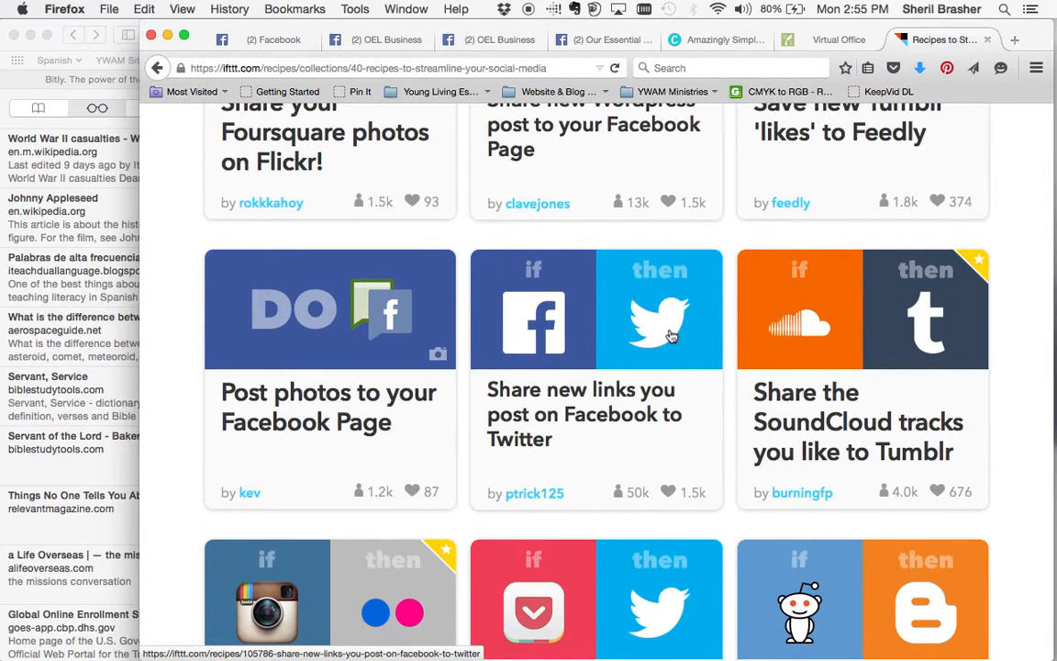
{"action": "scroll", "coordinate": [1004, 405], "scroll_direction": "down", "scroll_amount": 2}
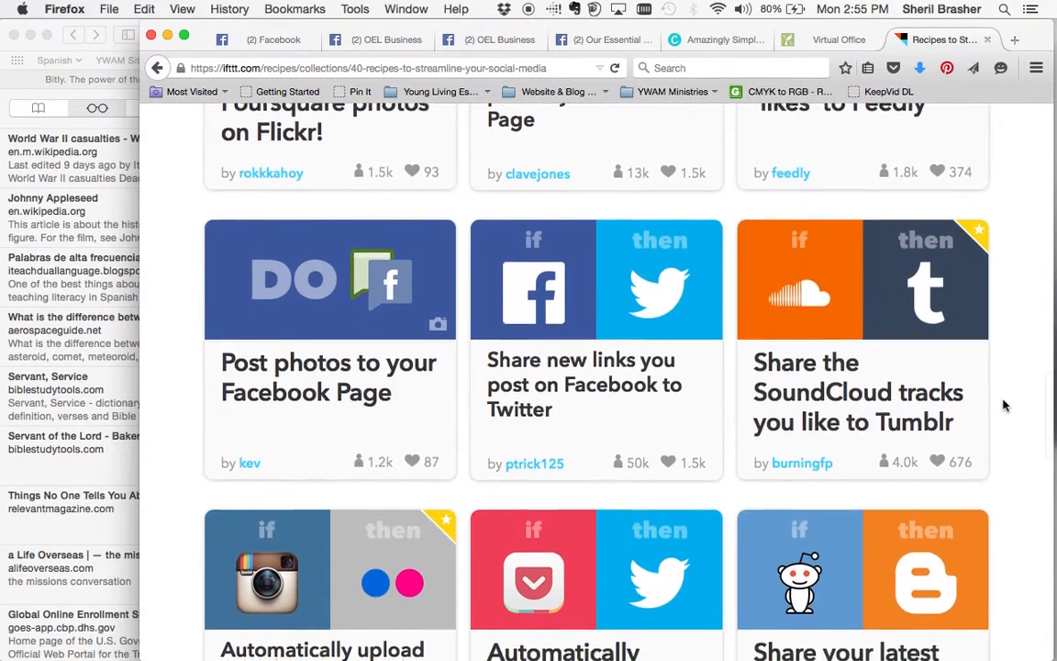
{"action": "scroll", "coordinate": [1004, 404], "scroll_direction": "down", "scroll_amount": 8}
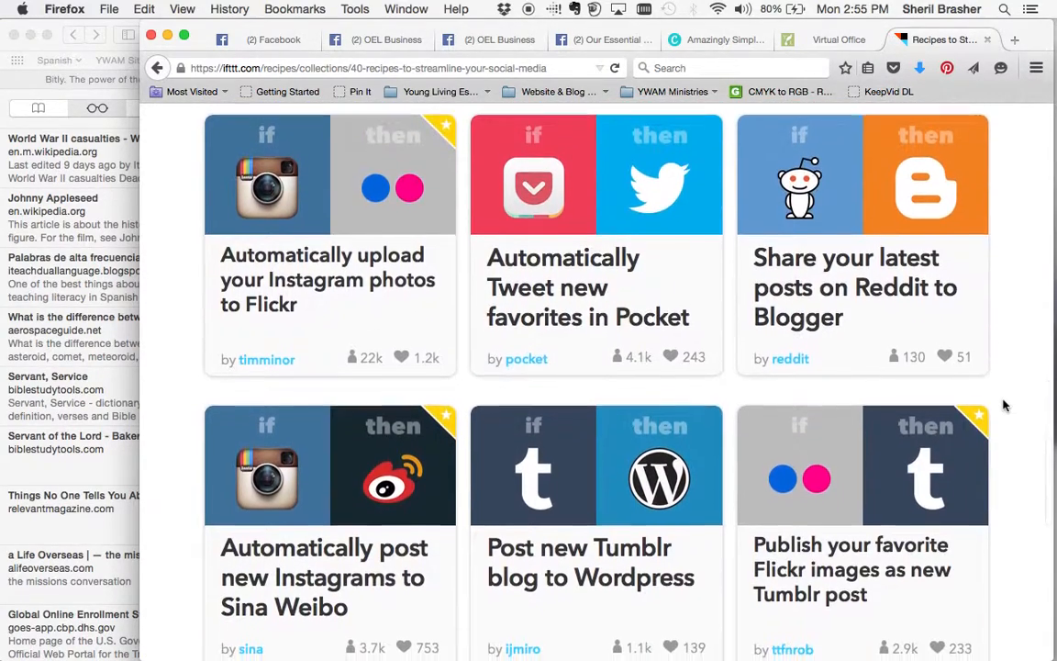
{"action": "scroll", "coordinate": [1004, 405], "scroll_direction": "down", "scroll_amount": 5}
{"action": "scroll", "coordinate": [1004, 404], "scroll_direction": "up", "scroll_amount": 20}
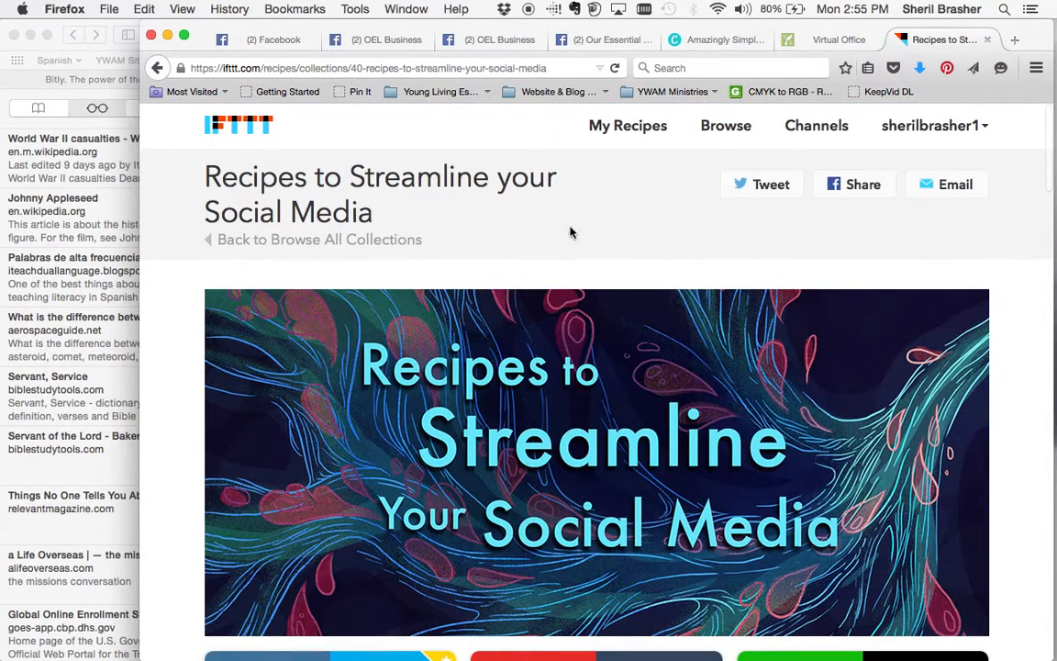
Open My Recipes, showing no IF Recipes yet, then open the username dropdown.
{"action": "left_click", "coordinate": [643, 128]}
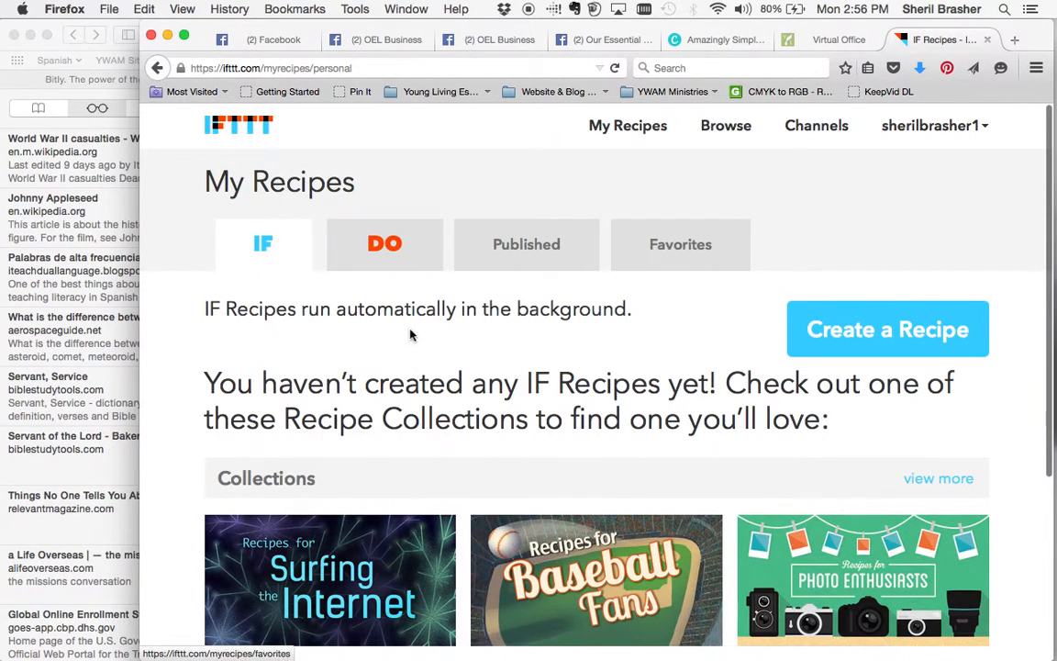
{"action": "scroll", "coordinate": [410, 333], "scroll_direction": "down", "scroll_amount": 1}
{"action": "scroll", "coordinate": [410, 332], "scroll_direction": "down", "scroll_amount": 1}
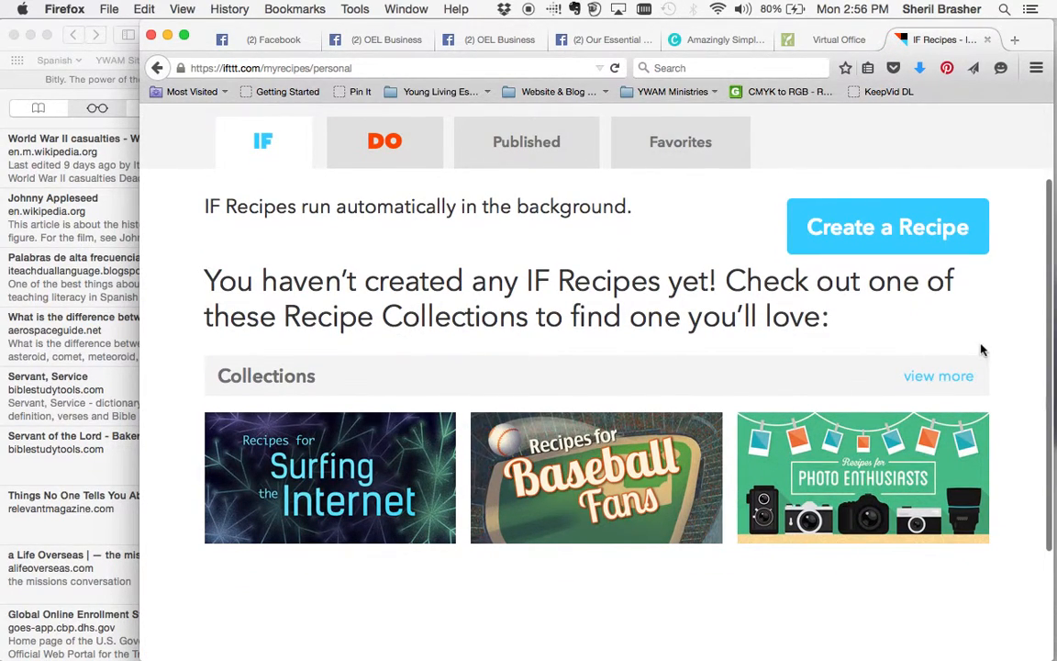
{"action": "scroll", "coordinate": [1004, 311], "scroll_direction": "up", "scroll_amount": 2}
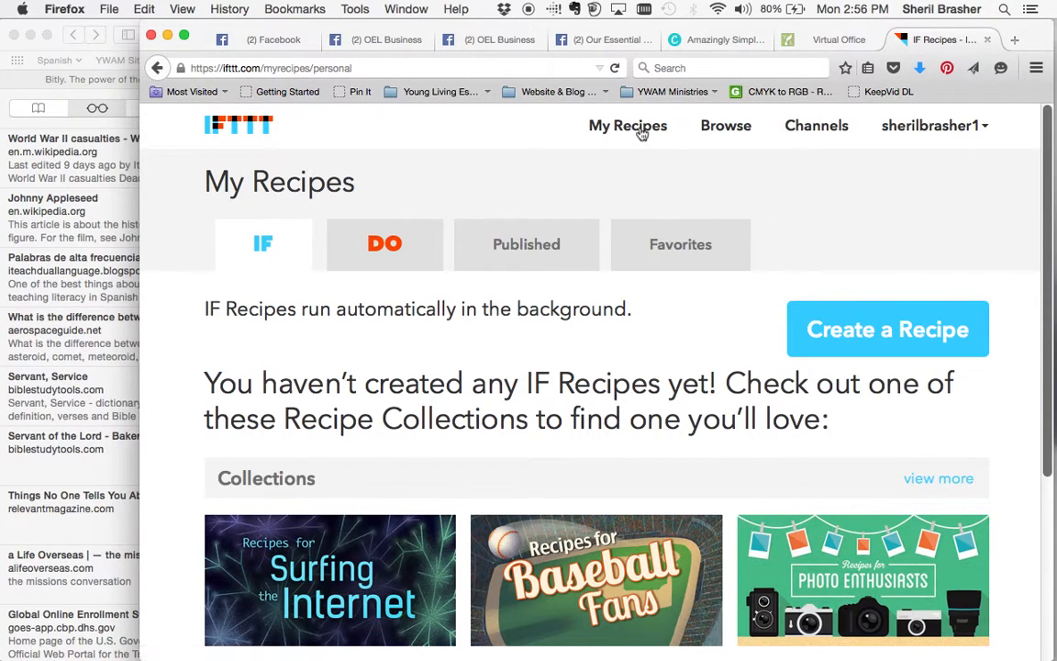
{"action": "left_click", "coordinate": [976, 135]}
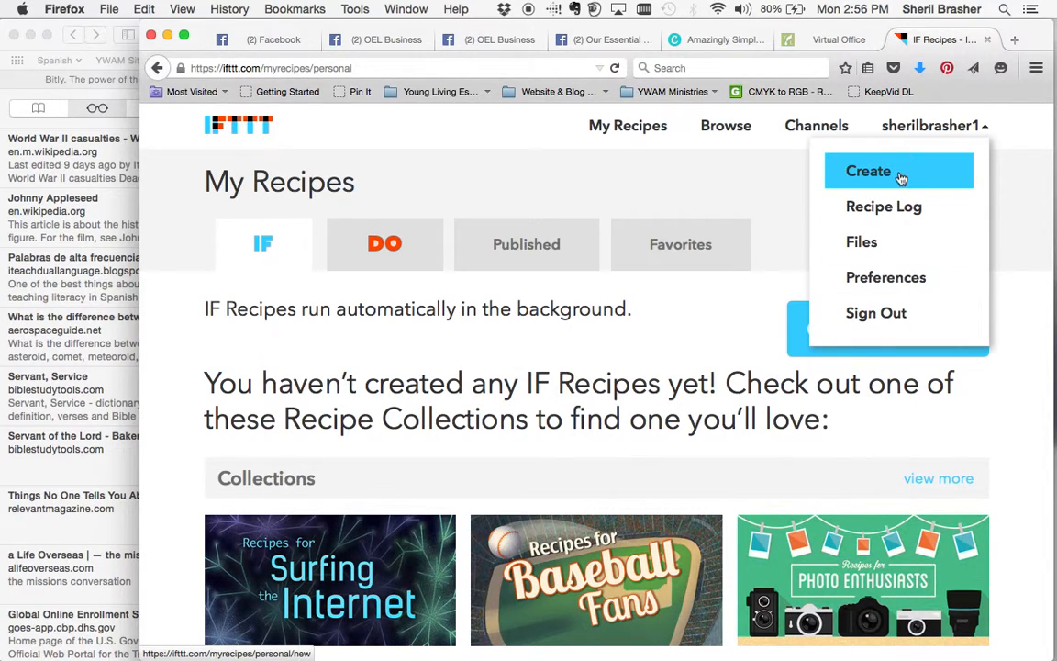
Choose Create, then 'this' to reach step 1 of 7 and browse the trigger channels.
{"action": "left_click", "coordinate": [888, 339]}
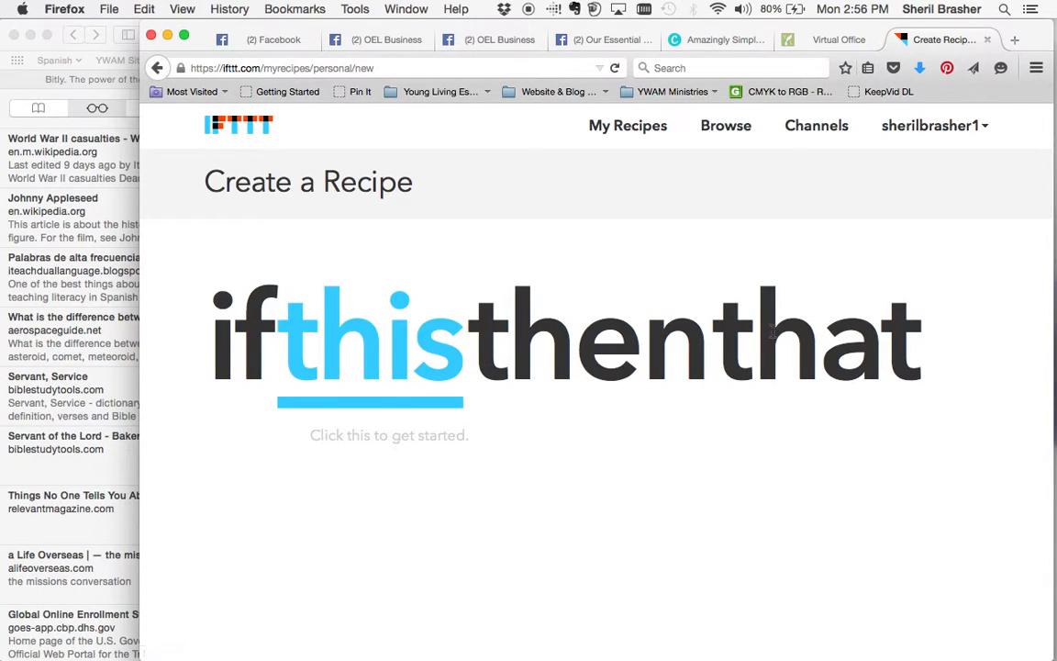
{"action": "left_click", "coordinate": [364, 348]}
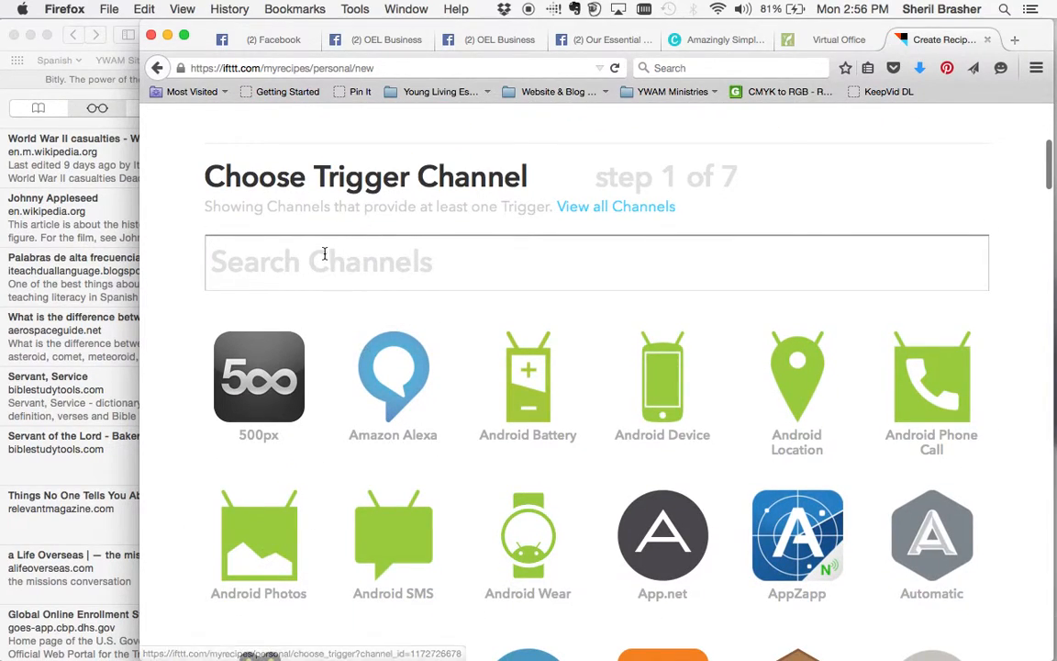
{"action": "scroll", "coordinate": [389, 534], "scroll_direction": "down", "scroll_amount": 6}
{"action": "scroll", "coordinate": [389, 533], "scroll_direction": "down", "scroll_amount": 7}
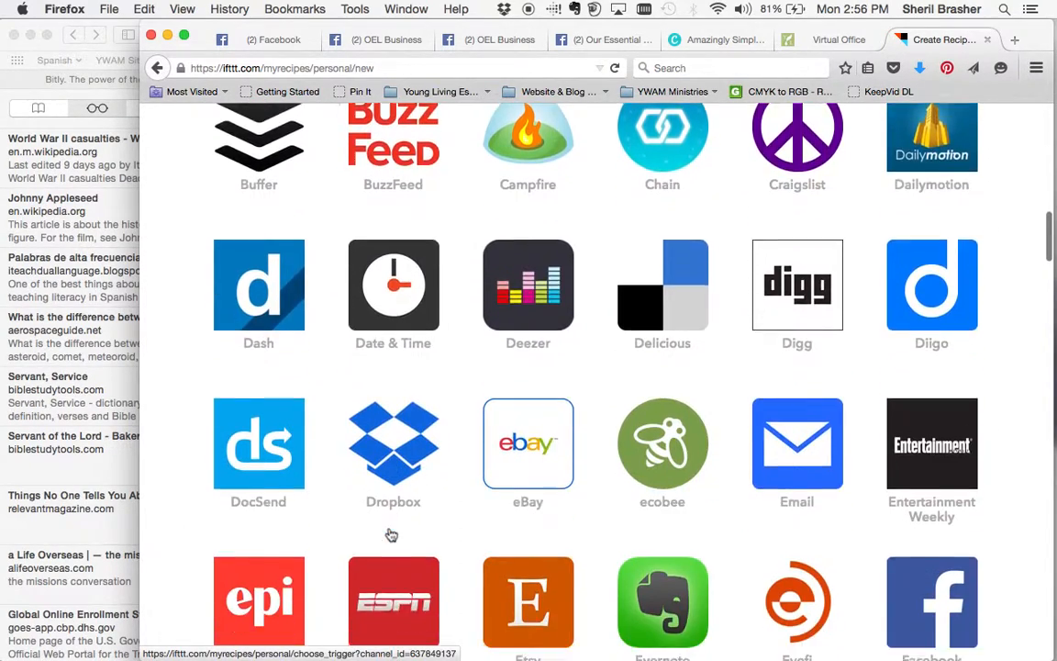
{"action": "scroll", "coordinate": [166, 478], "scroll_direction": "down", "scroll_amount": 15}
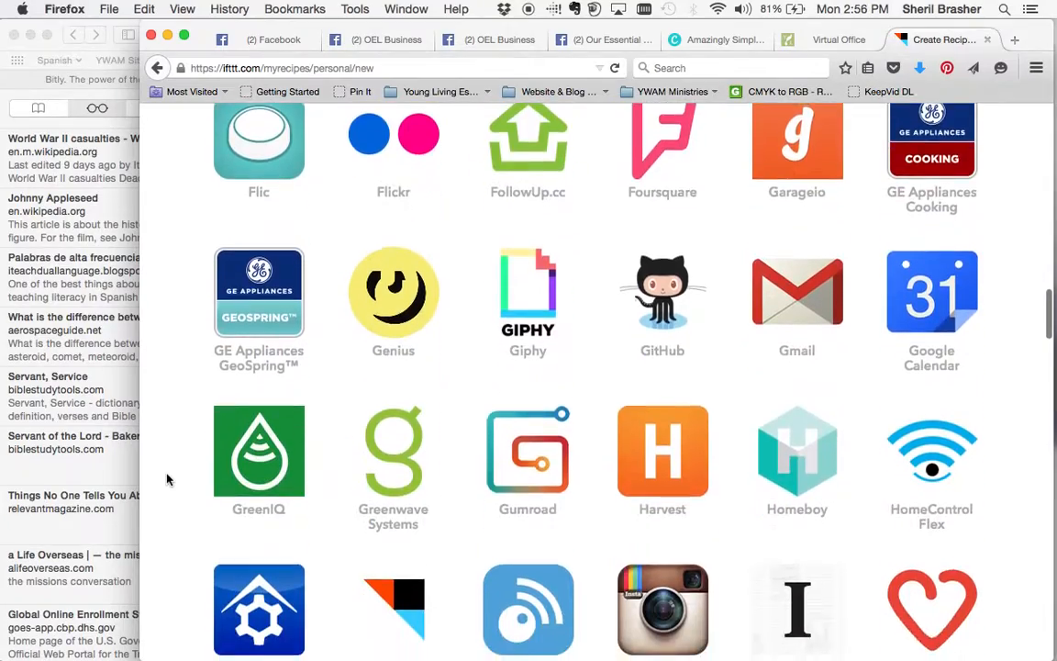
{"action": "scroll", "coordinate": [167, 478], "scroll_direction": "down", "scroll_amount": 6}
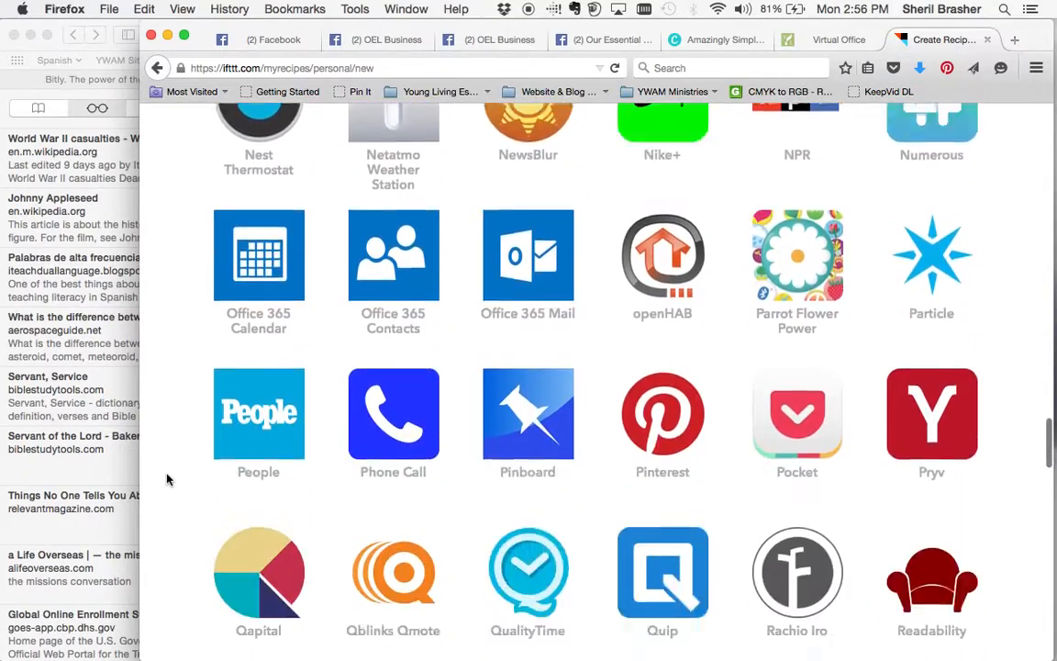
{"action": "scroll", "coordinate": [167, 478], "scroll_direction": "up", "scroll_amount": 20}
{"action": "scroll", "coordinate": [167, 478], "scroll_direction": "up", "scroll_amount": 15}
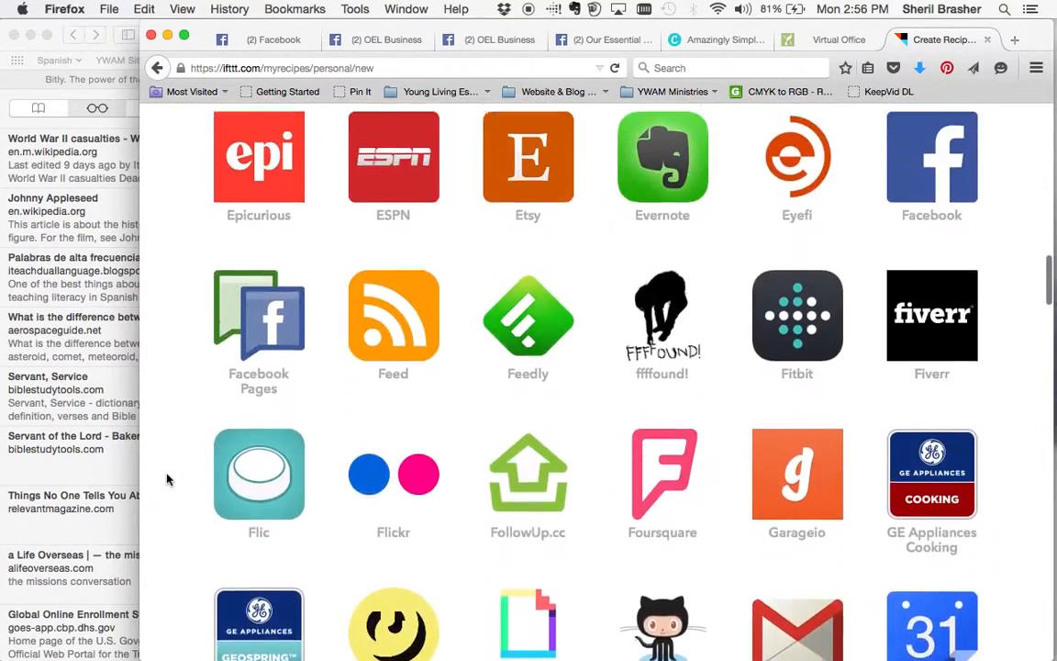
{"action": "scroll", "coordinate": [167, 478], "scroll_direction": "up", "scroll_amount": 5}
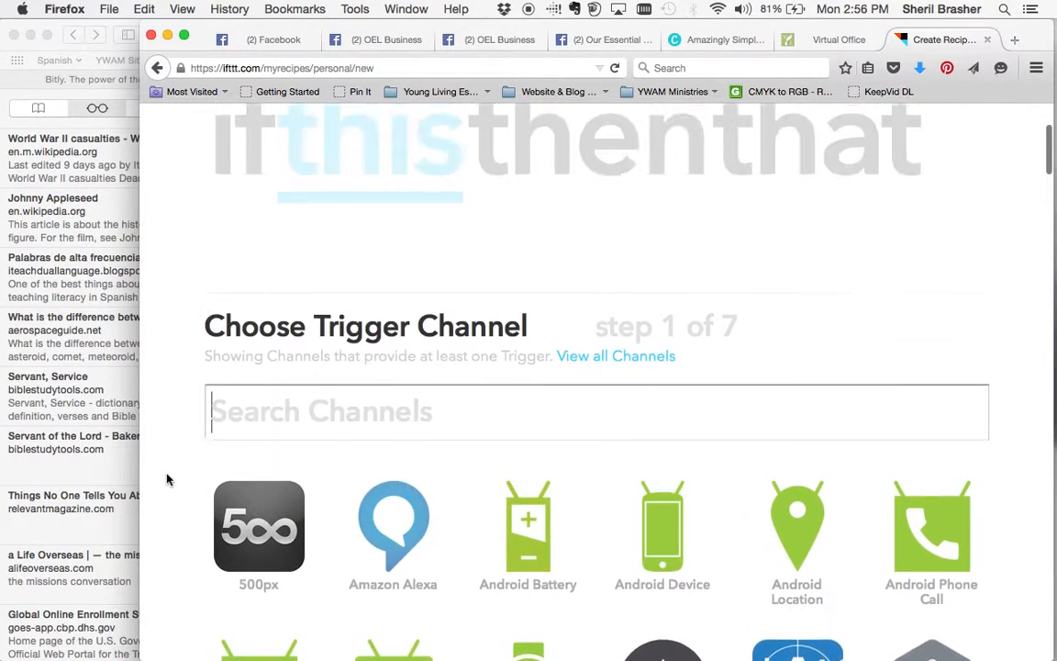
Search the trigger channels for 'instagram' to narrow the list to Instagram.
{"action": "left_click", "coordinate": [358, 453]}
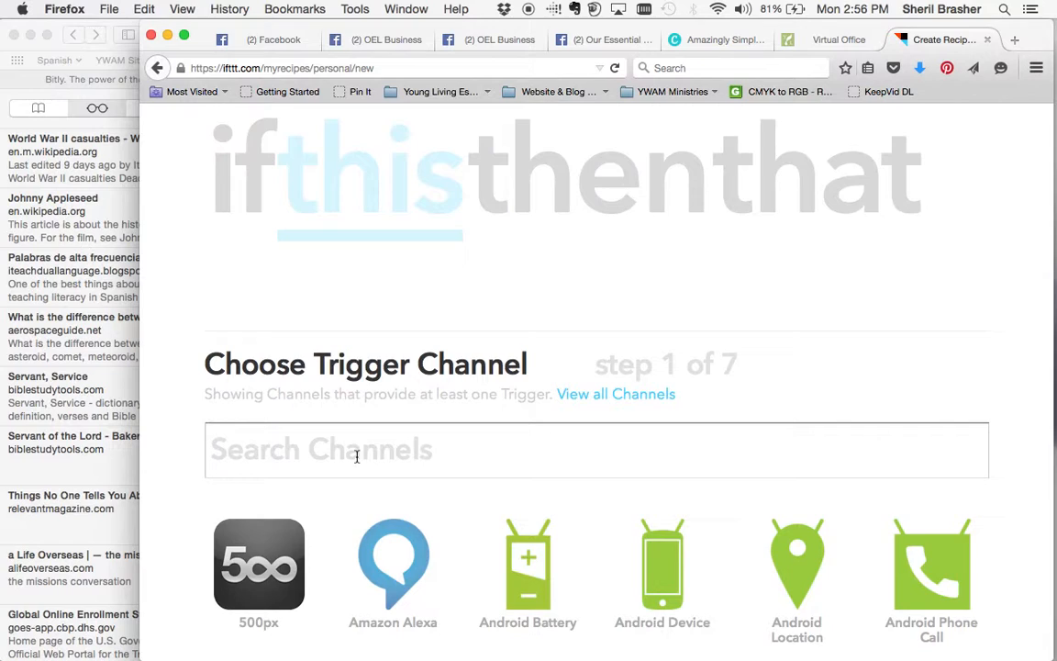
{"action": "type", "text": "instagram"}
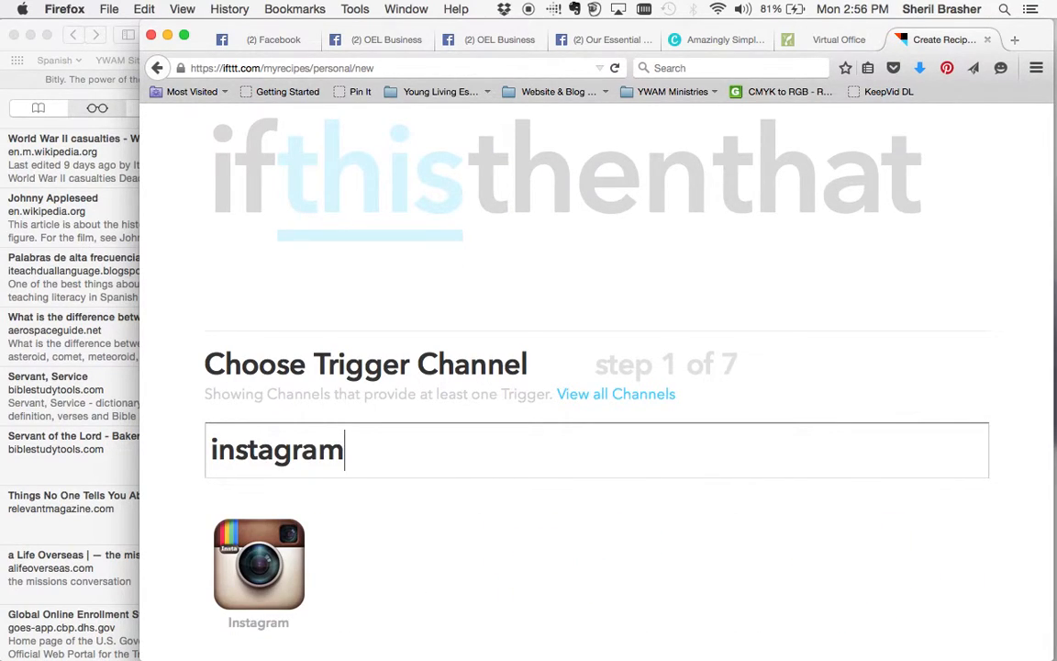
{"action": "scroll", "coordinate": [265, 495], "scroll_direction": "down", "scroll_amount": 2}
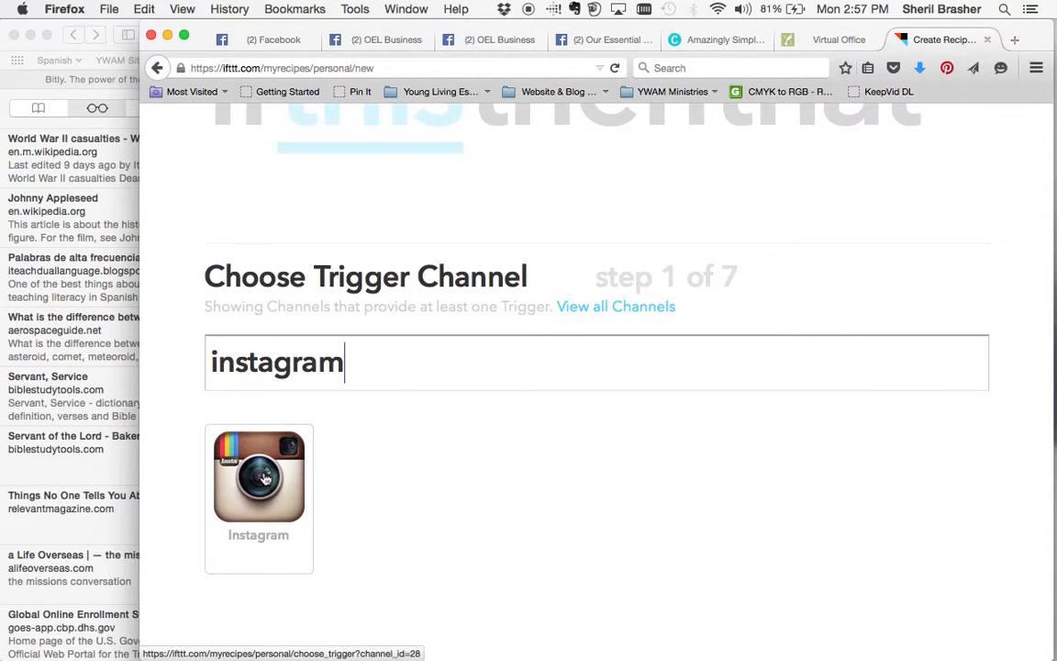
Pick Instagram, abandon its login popup, and switch to the Safari window via Mission Control.
{"action": "left_click", "coordinate": [260, 498]}
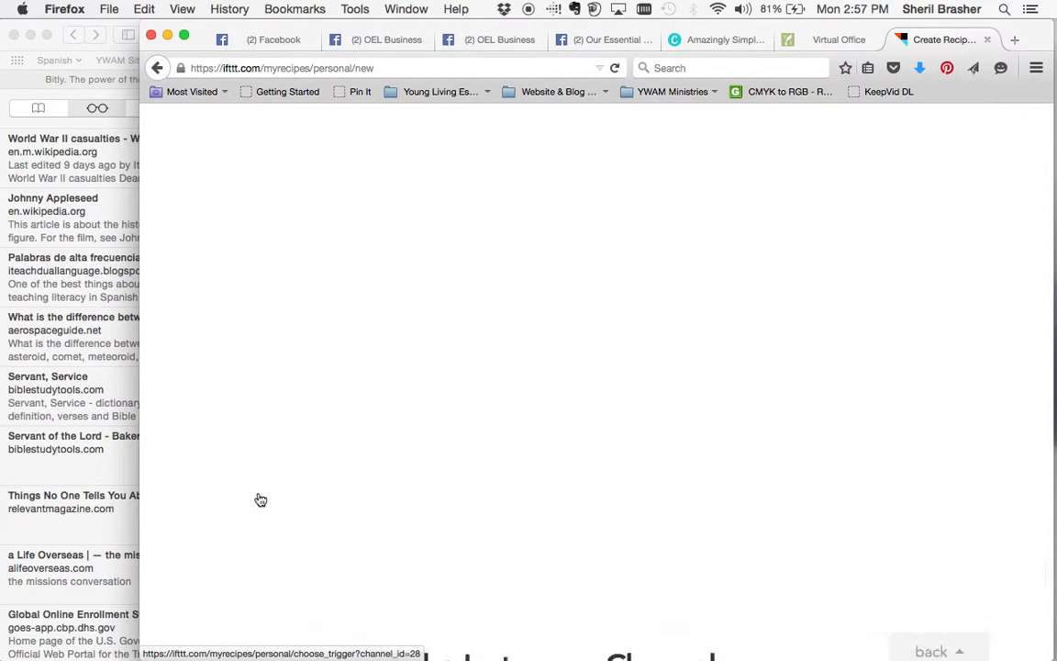
{"action": "left_click", "coordinate": [503, 312]}
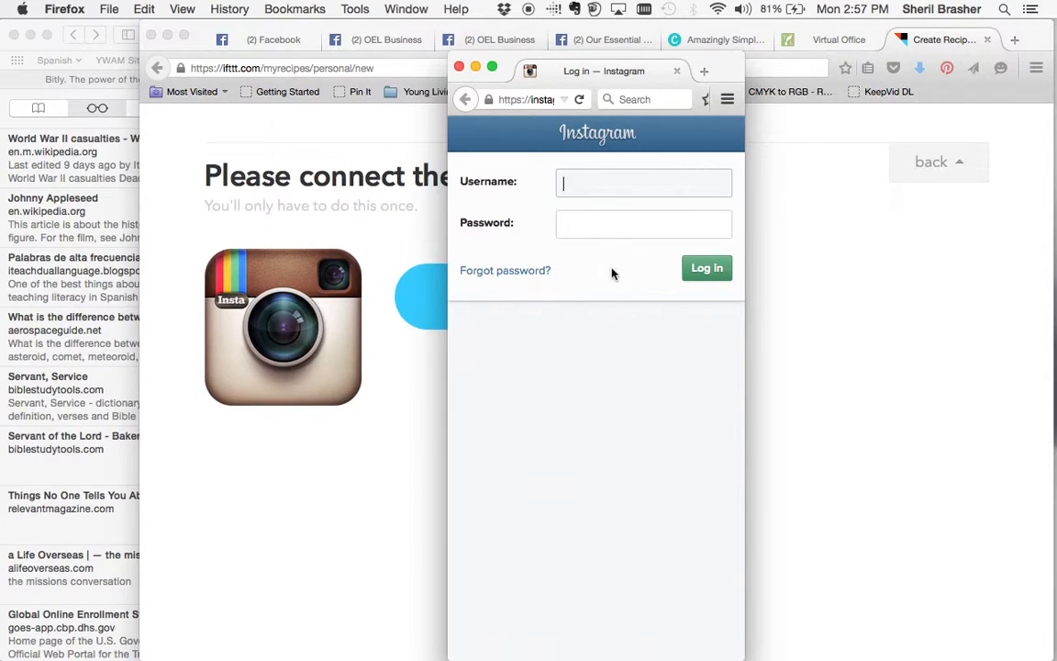
{"action": "left_click", "coordinate": [460, 67]}
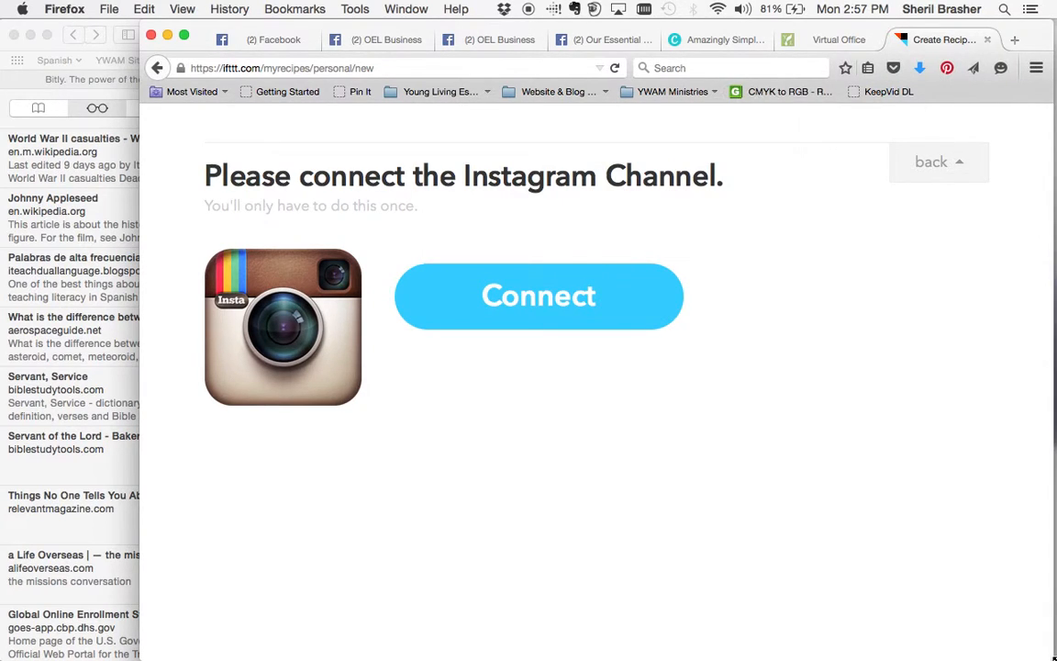
{"action": "key", "text": "ctrl+Up"}
{"action": "left_click", "coordinate": [298, 482]}
Load ifttt.com in Safari and go to the My Recipes list.
{"action": "left_click", "coordinate": [537, 35]}
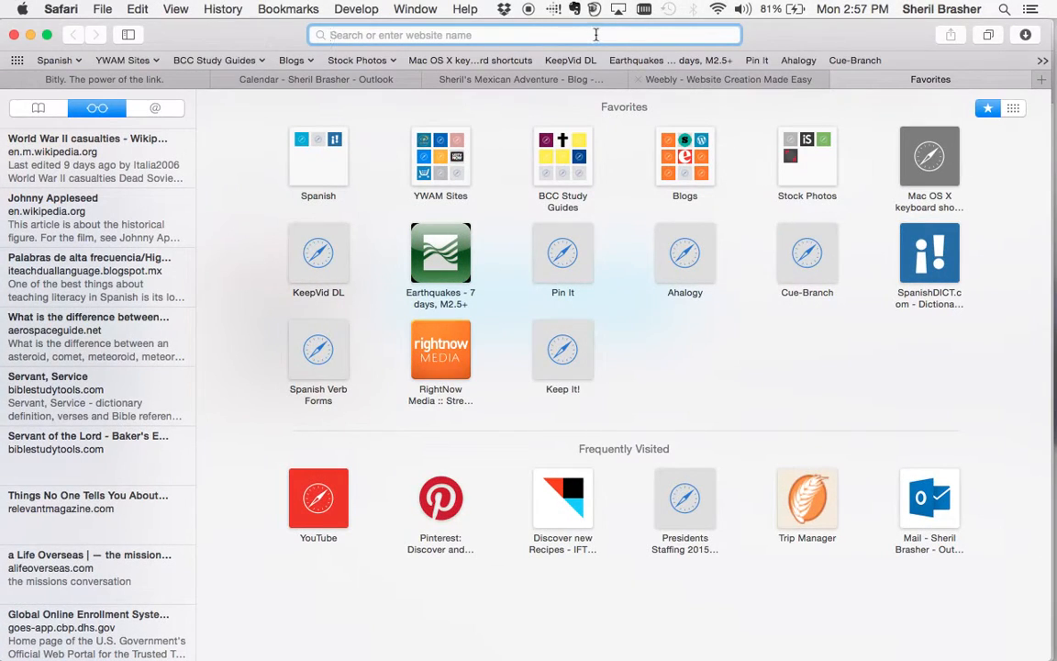
{"action": "type", "text": "iftt."}
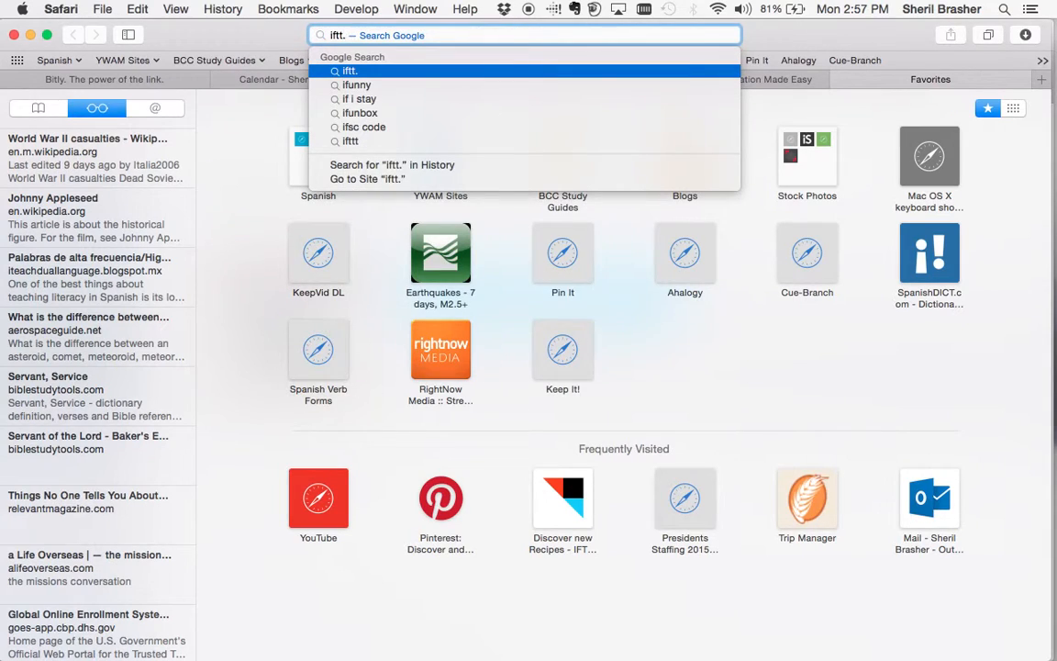
{"action": "key", "text": "BackSpace"}
{"action": "type", "text": "t.com"}
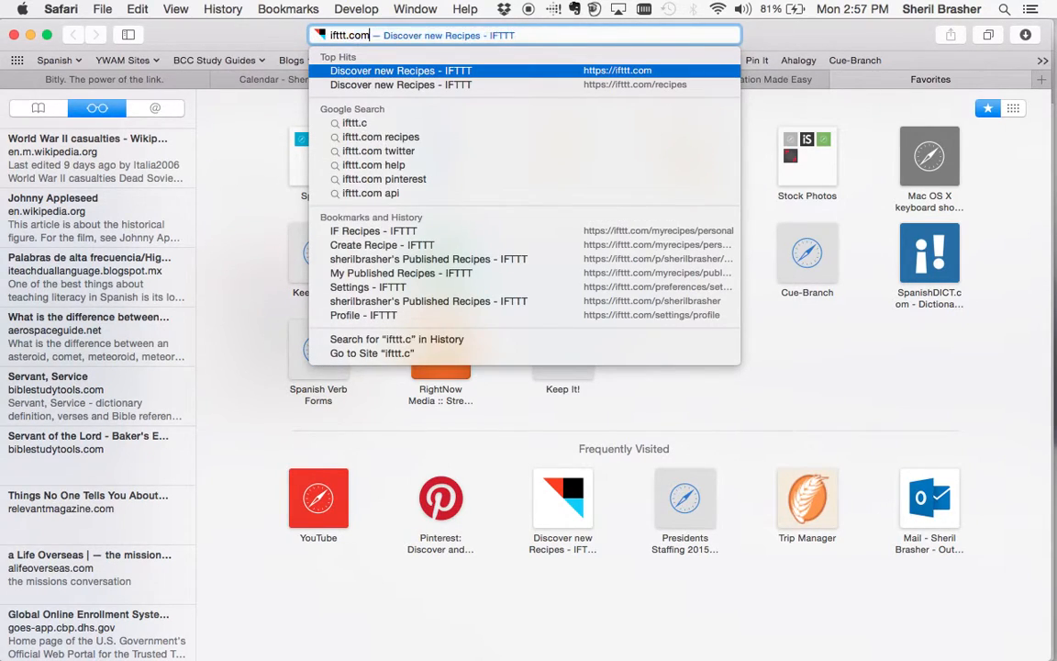
{"action": "key", "text": "Return"}
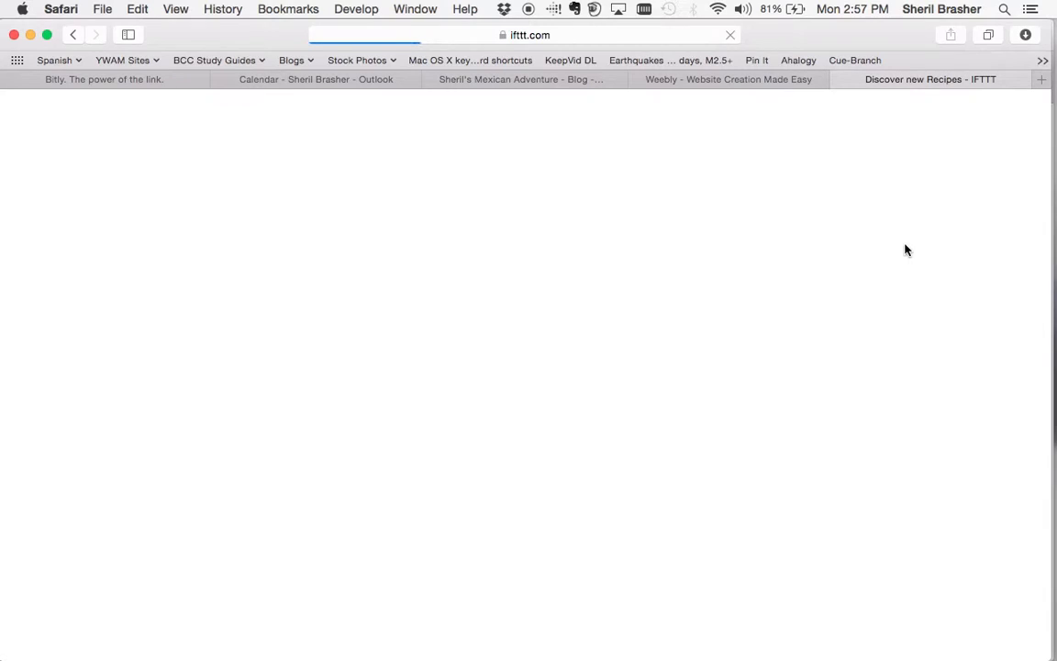
{"action": "scroll", "coordinate": [906, 251], "scroll_direction": "up", "scroll_amount": 2}
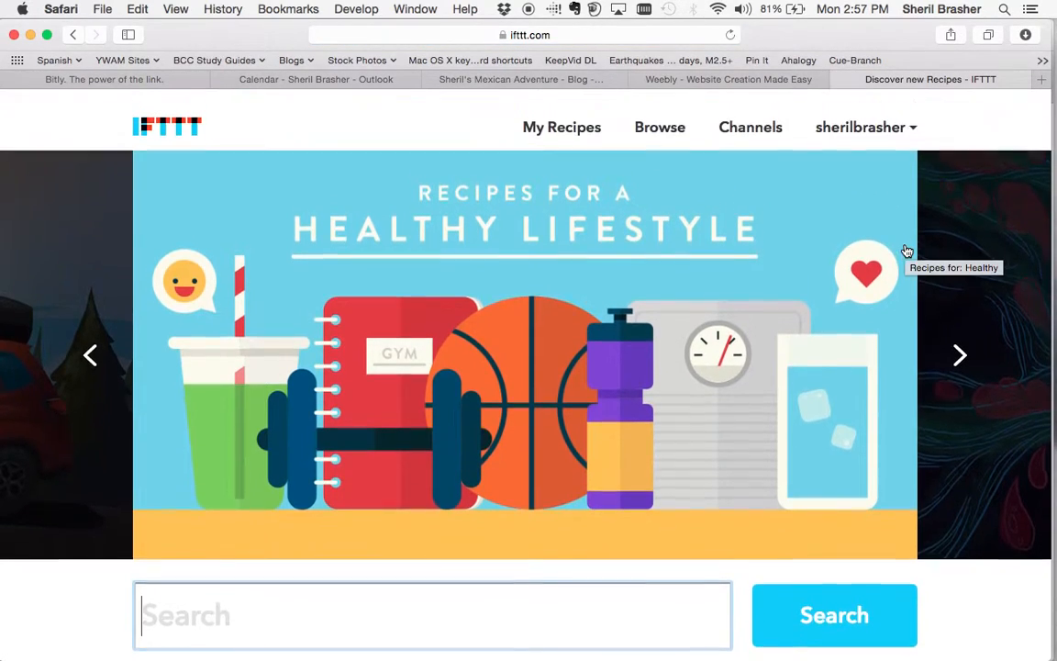
{"action": "left_click", "coordinate": [578, 118]}
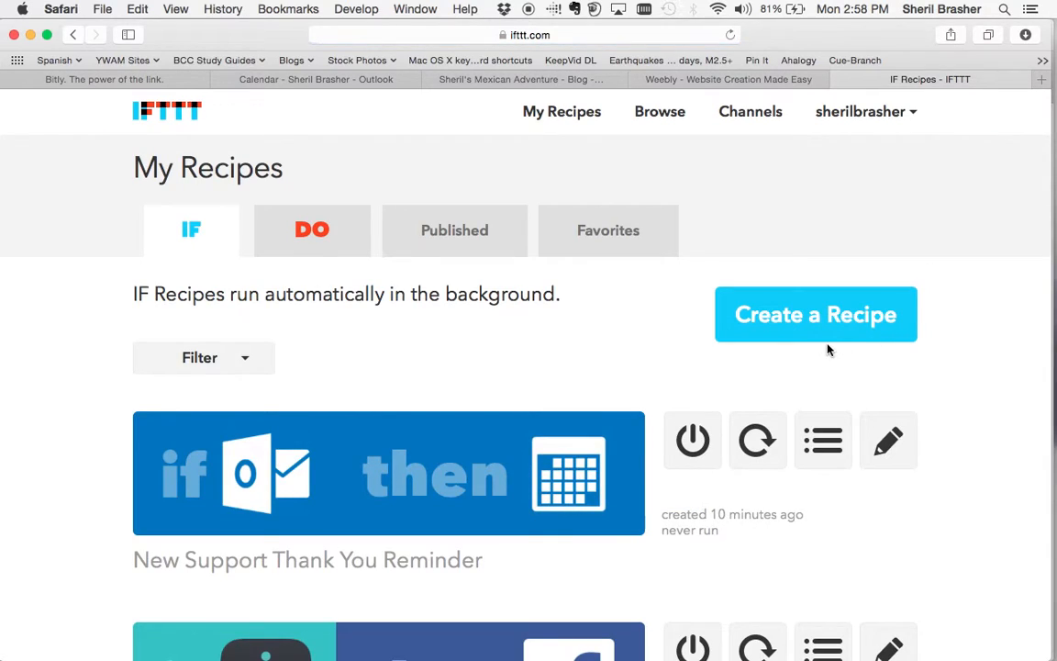
Start a new recipe and choose Instagram as the trigger channel.
{"action": "left_click", "coordinate": [814, 315]}
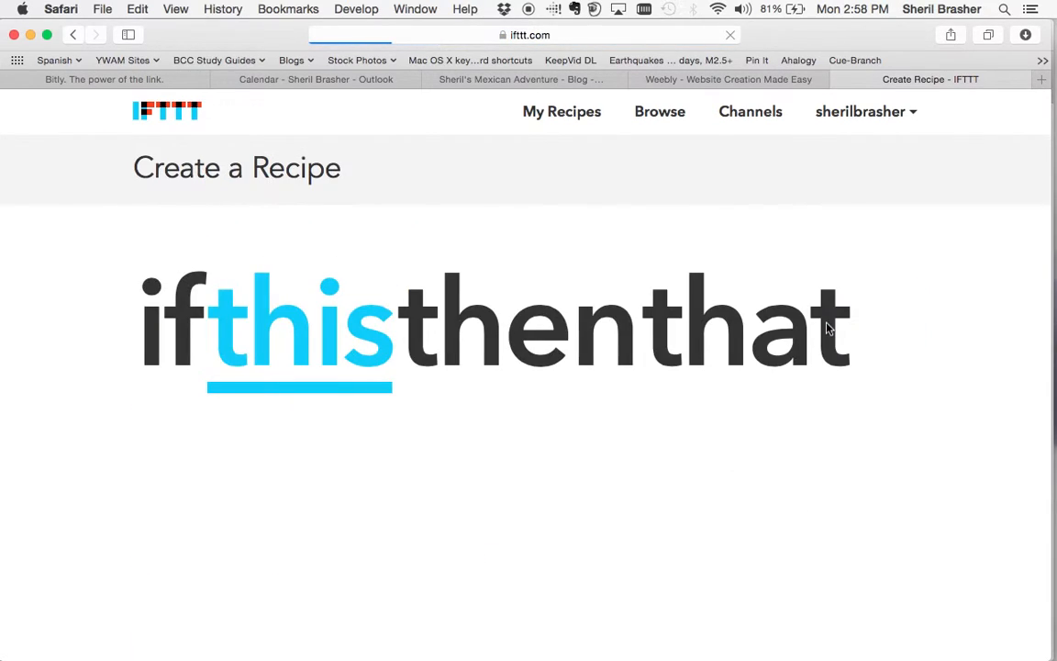
{"action": "left_click", "coordinate": [248, 315]}
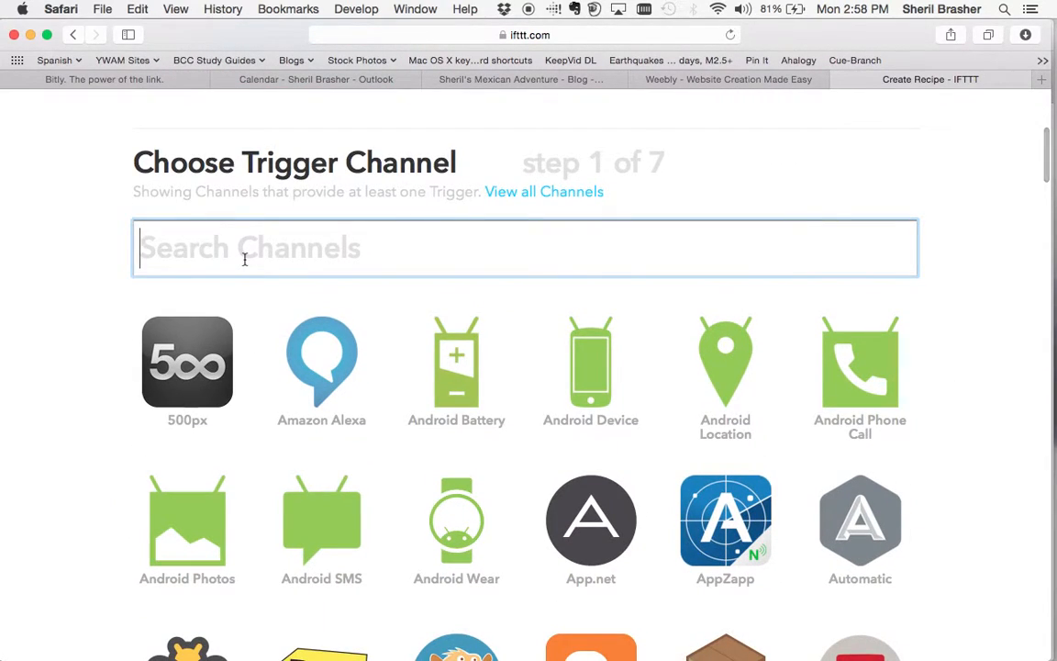
{"action": "type", "text": "intsa"}
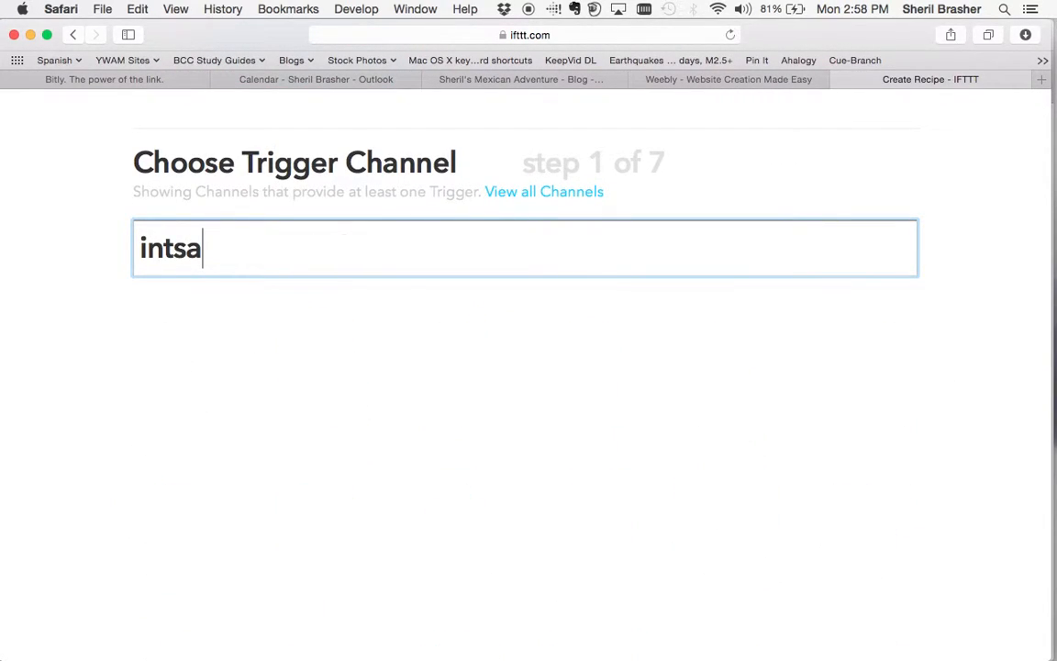
{"action": "key", "text": "BackSpace"}
{"action": "key", "text": "BackSpace"}
{"action": "type", "text": "sta"}
{"action": "left_click", "coordinate": [196, 365]}
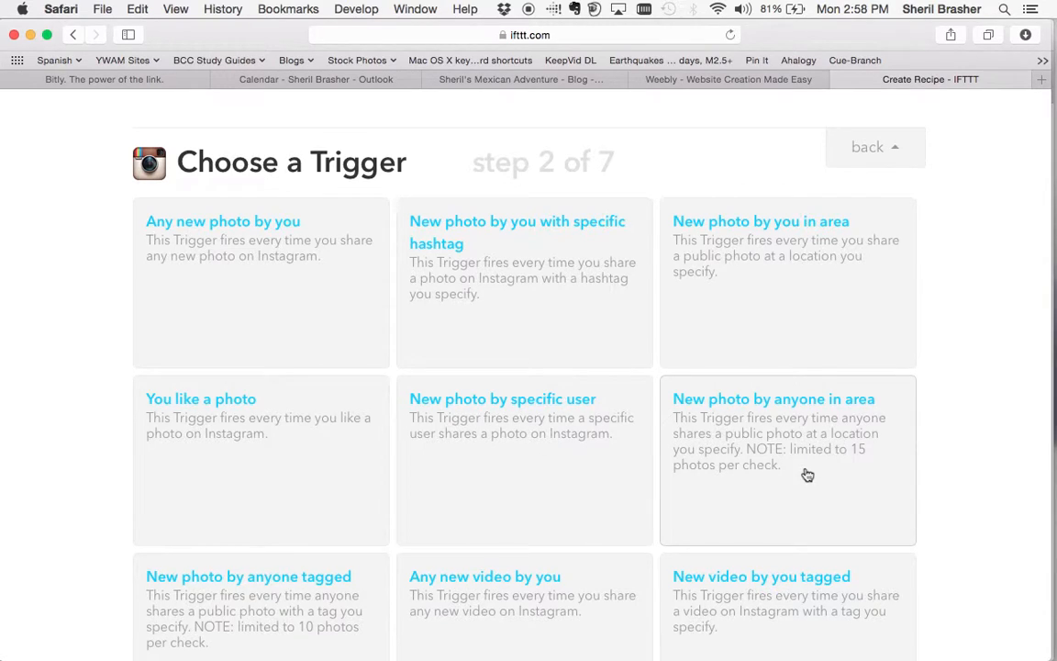
Pick the 'Any new photo by you' trigger and create it.
{"action": "scroll", "coordinate": [805, 471], "scroll_direction": "down", "scroll_amount": 4}
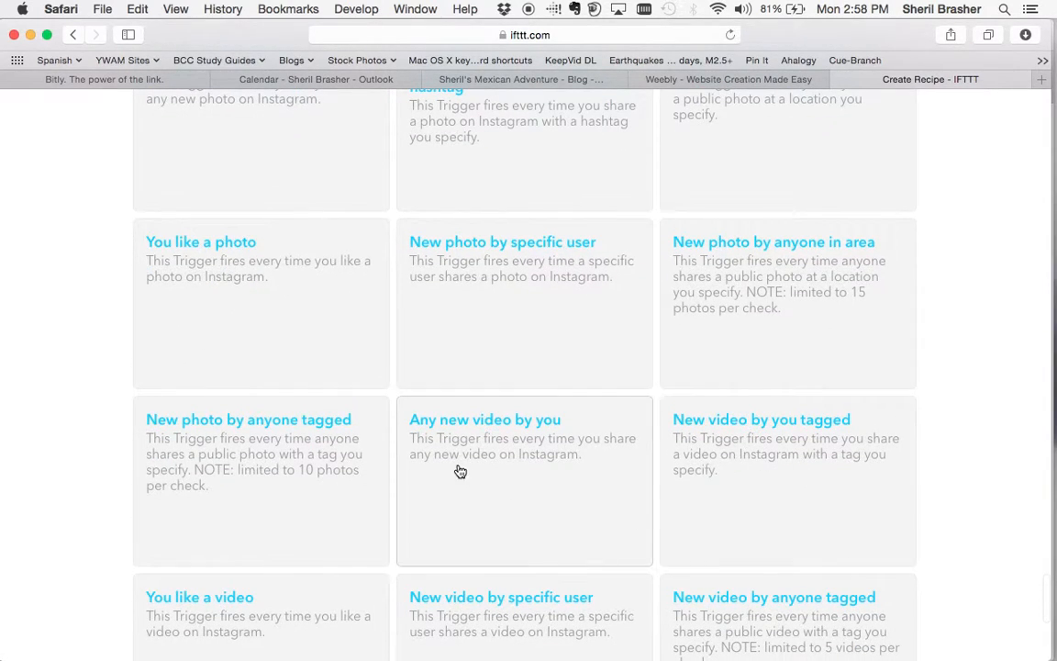
{"action": "scroll", "coordinate": [227, 459], "scroll_direction": "down", "scroll_amount": 3}
{"action": "scroll", "coordinate": [227, 460], "scroll_direction": "down", "scroll_amount": 5}
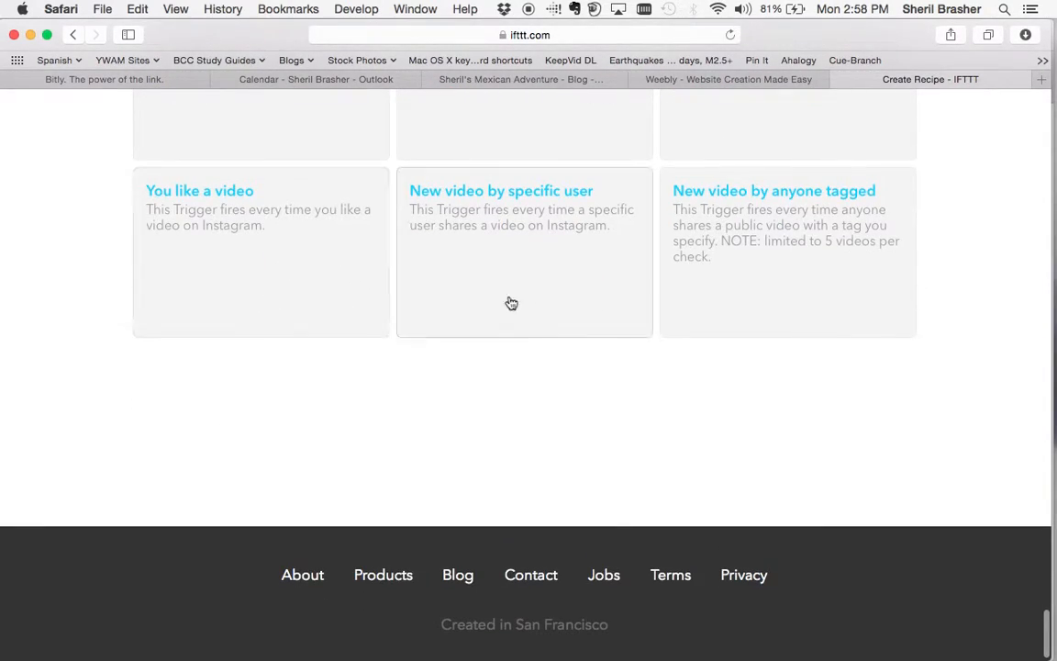
{"action": "scroll", "coordinate": [384, 312], "scroll_direction": "up", "scroll_amount": 10}
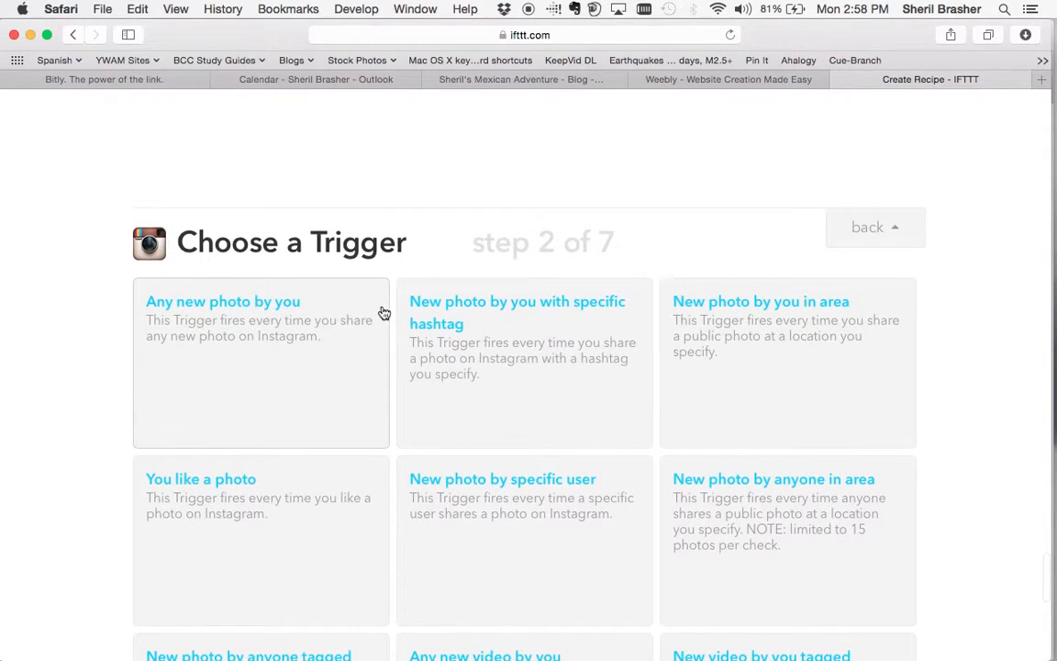
{"action": "left_click", "coordinate": [283, 376]}
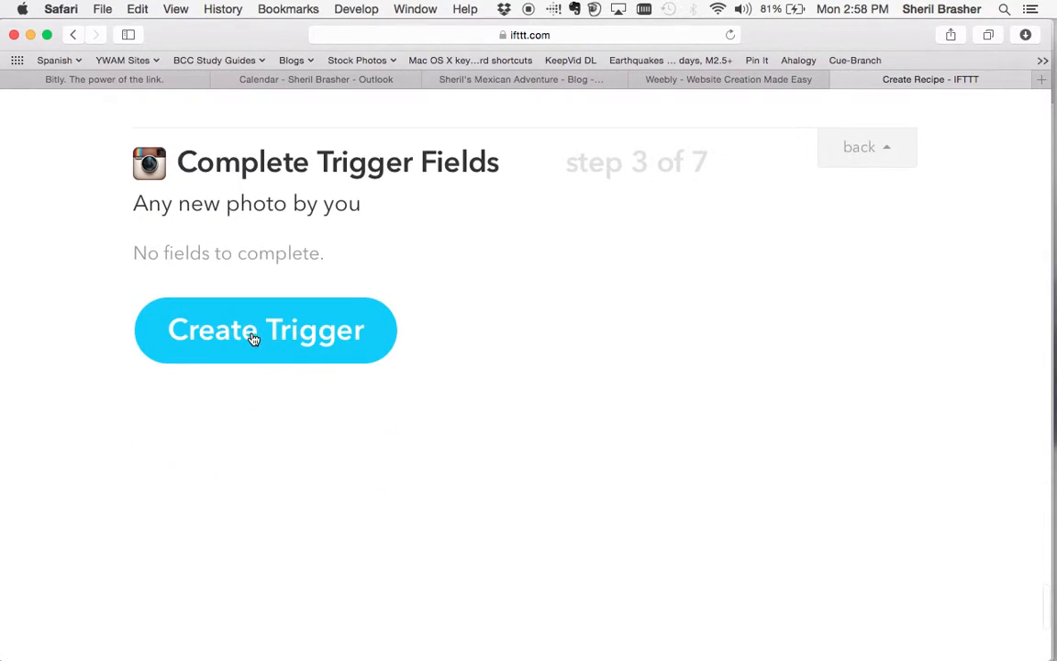
{"action": "left_click", "coordinate": [253, 339]}
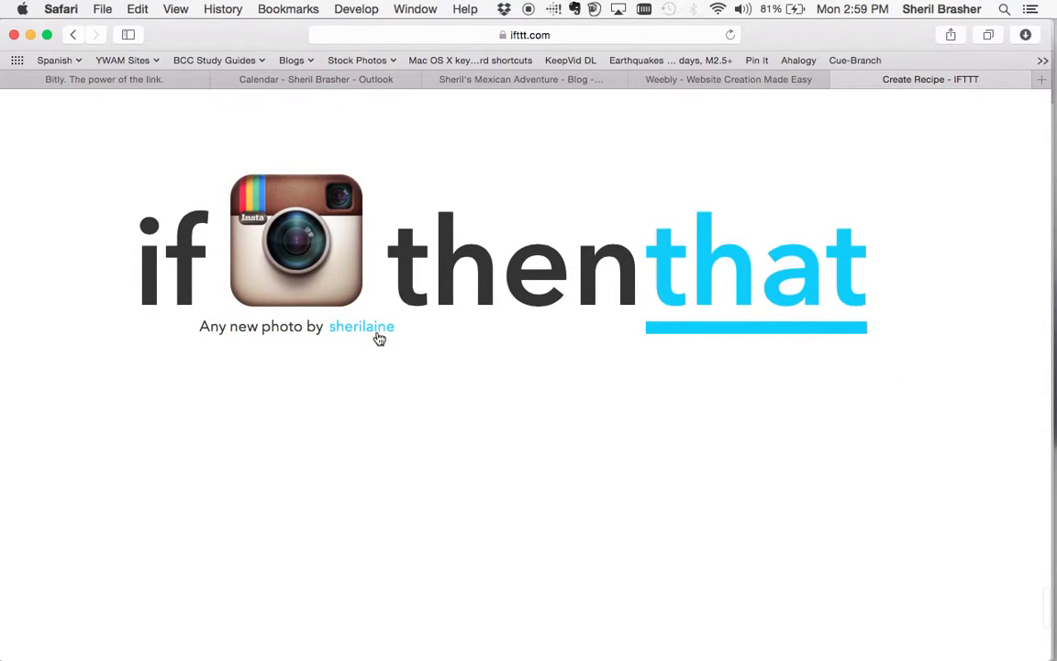
Choose Facebook Pages as the action channel with the 'Create a link post' action.
{"action": "left_click", "coordinate": [785, 280]}
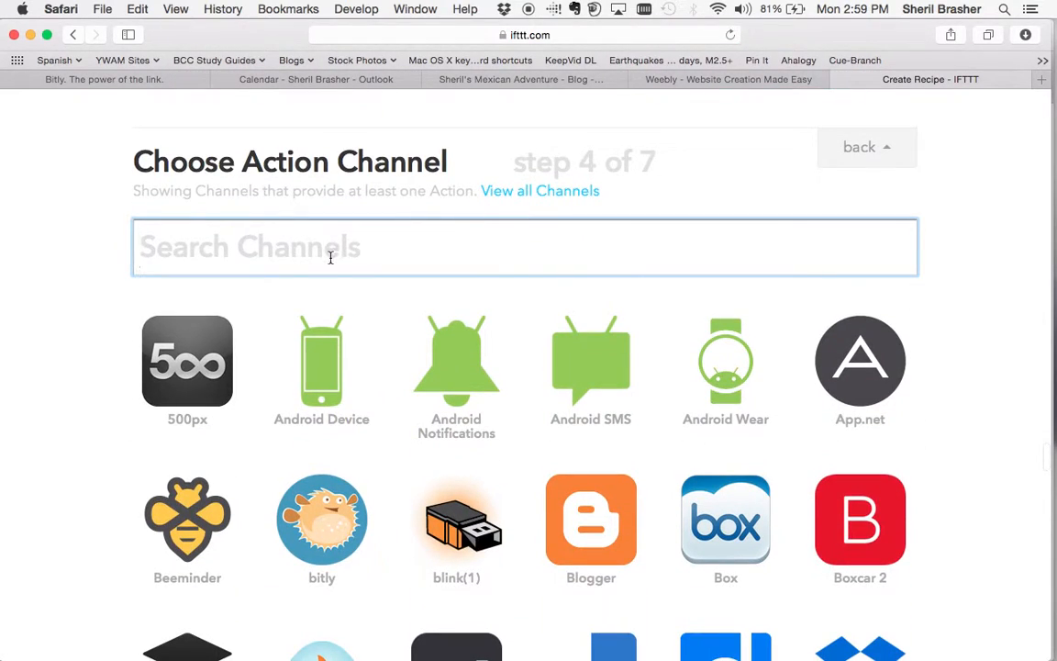
{"action": "type", "text": "facebook"}
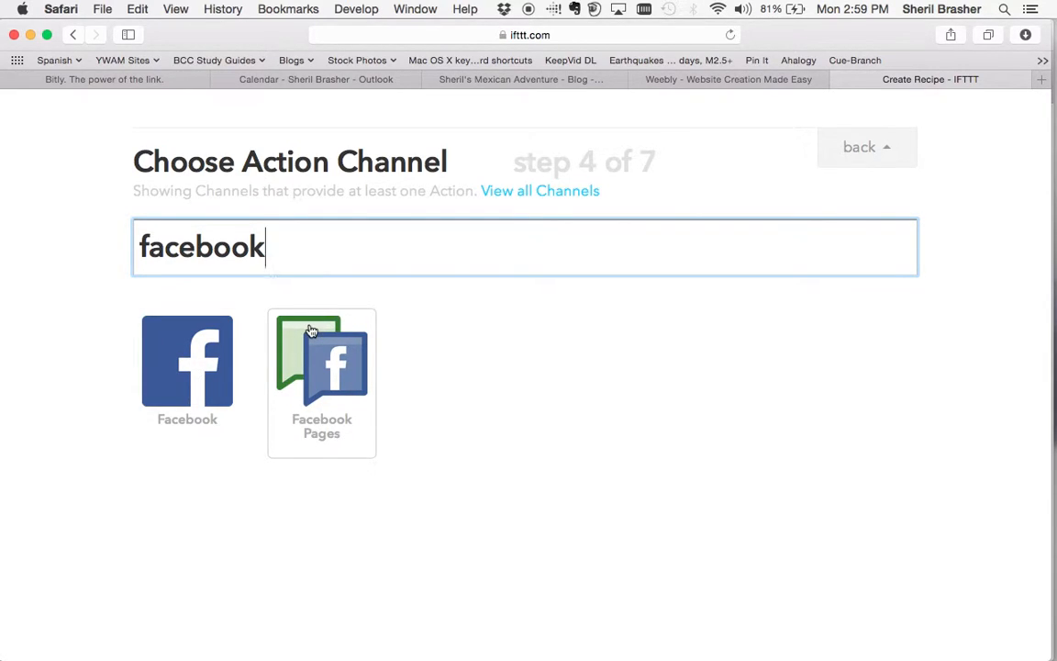
{"action": "left_click", "coordinate": [312, 382]}
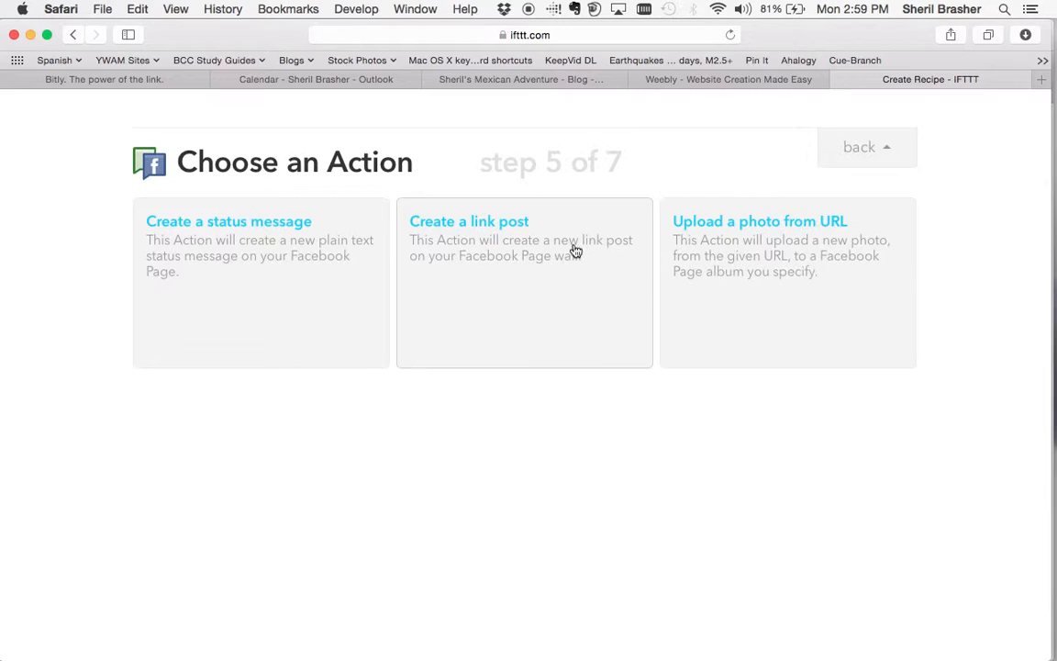
{"action": "left_click", "coordinate": [508, 271]}
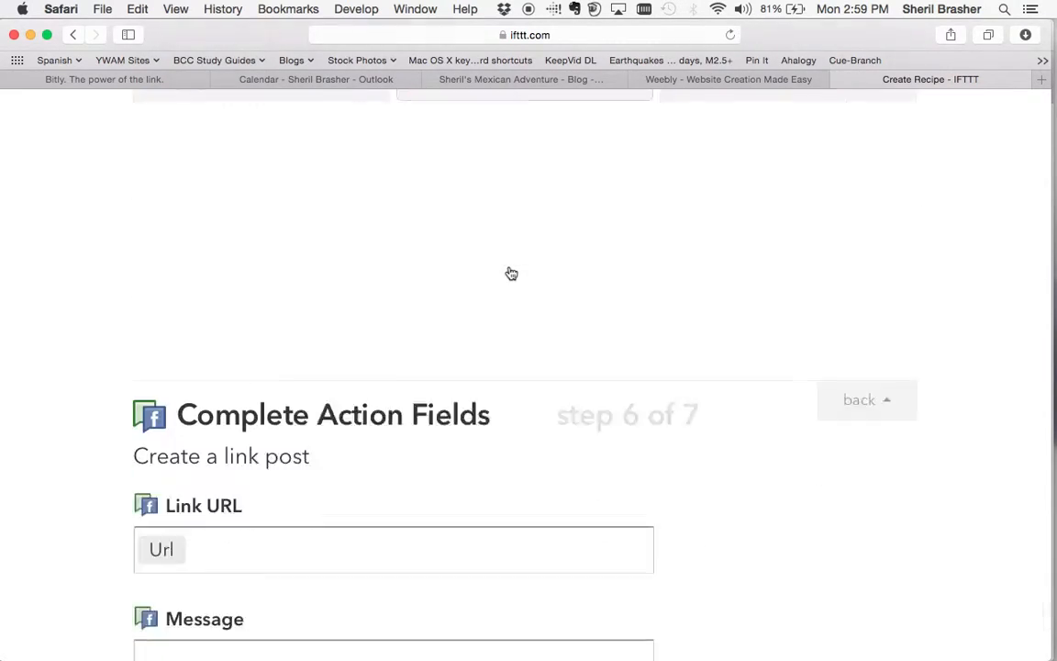
Add the Caption ingredient to Link URL, then delete it so only Url remains.
{"action": "left_click", "coordinate": [267, 302]}
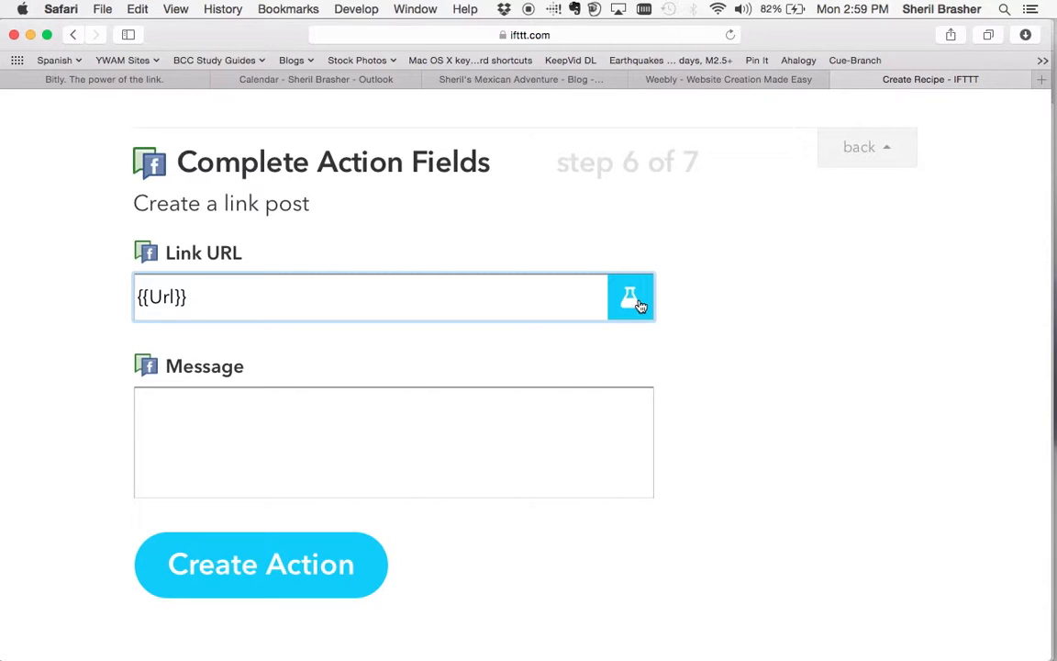
{"action": "scroll", "coordinate": [637, 305], "scroll_direction": "up", "scroll_amount": 10}
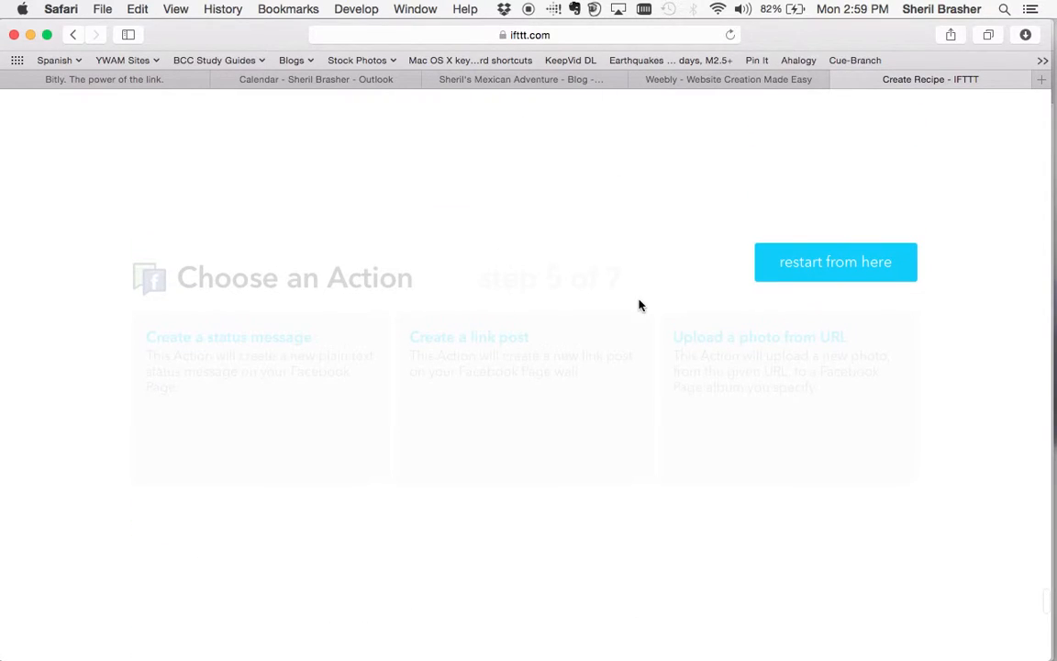
{"action": "scroll", "coordinate": [542, 406], "scroll_direction": "down", "scroll_amount": 10}
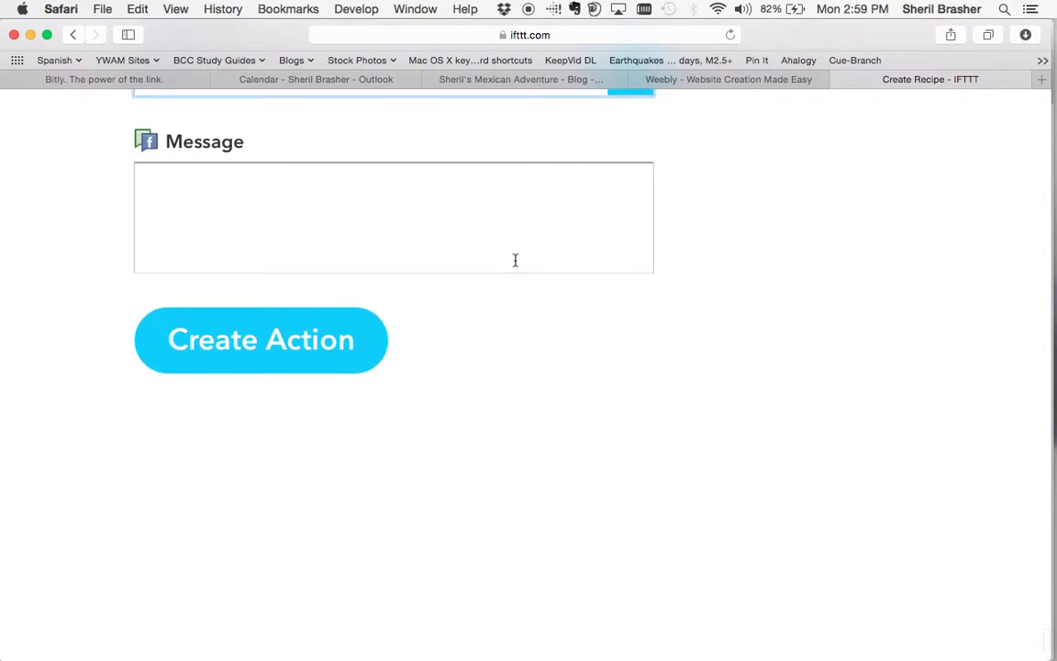
{"action": "scroll", "coordinate": [514, 260], "scroll_direction": "up", "scroll_amount": 3}
{"action": "left_click", "coordinate": [636, 277]}
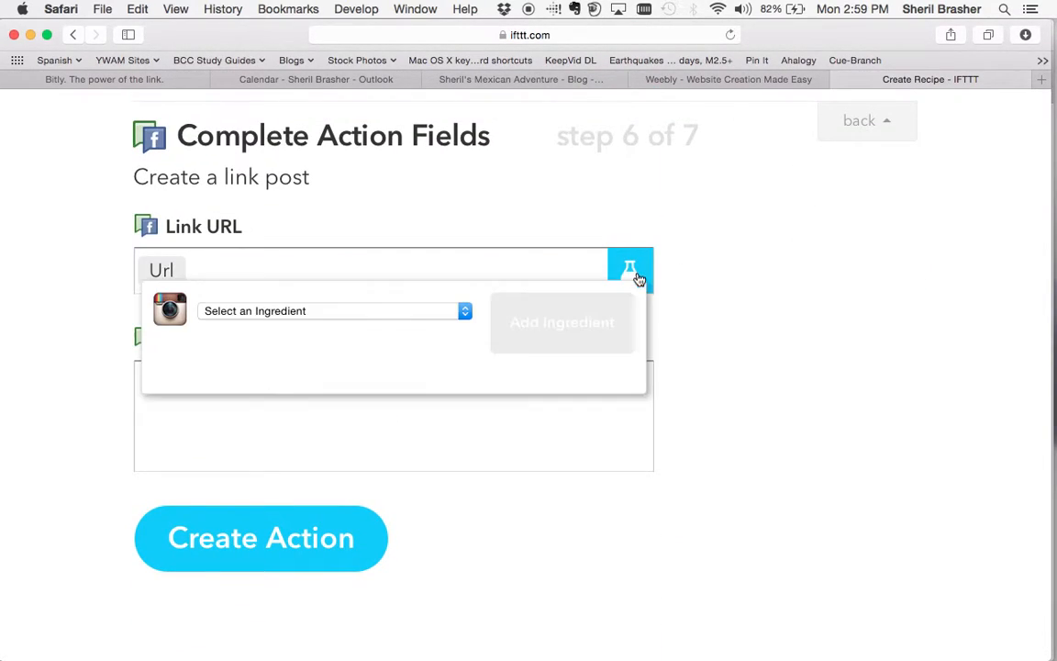
{"action": "left_click", "coordinate": [399, 310]}
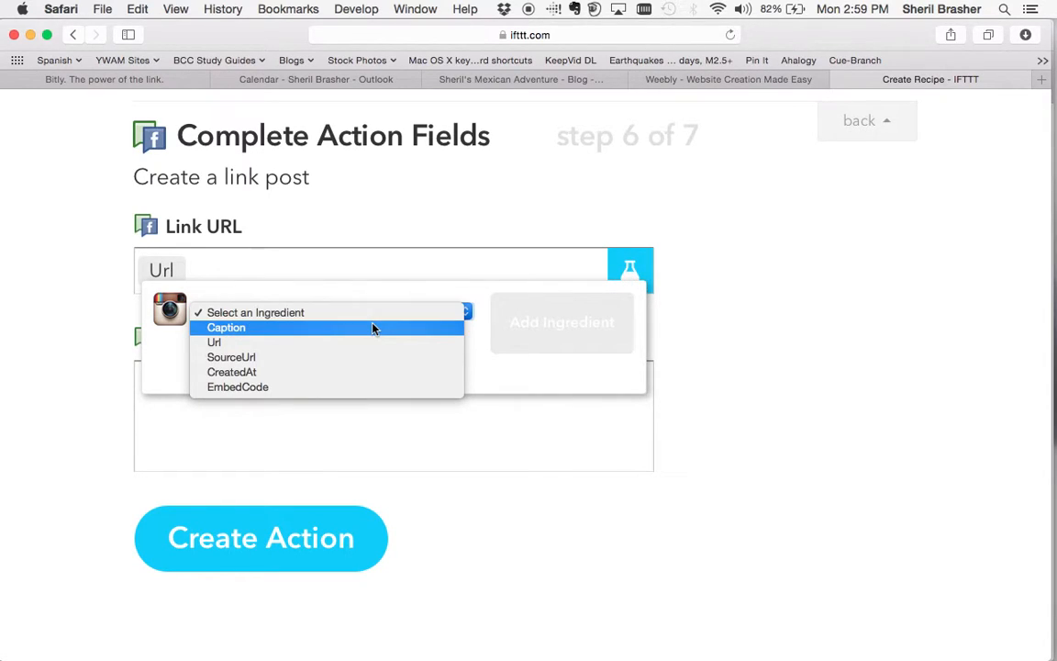
{"action": "left_click", "coordinate": [373, 328]}
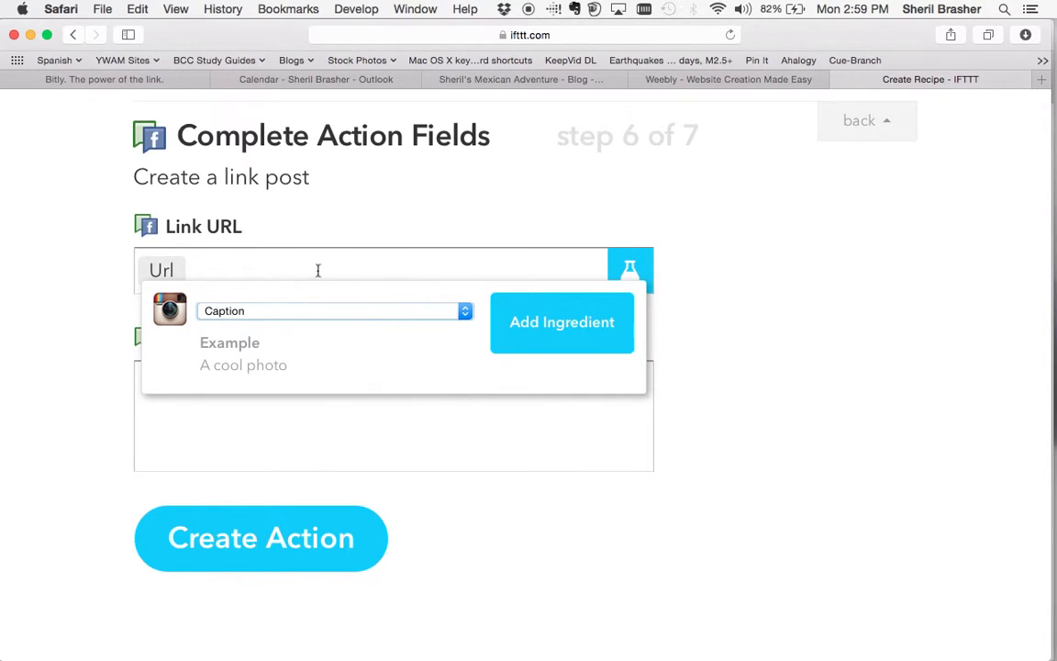
{"action": "left_click", "coordinate": [378, 312]}
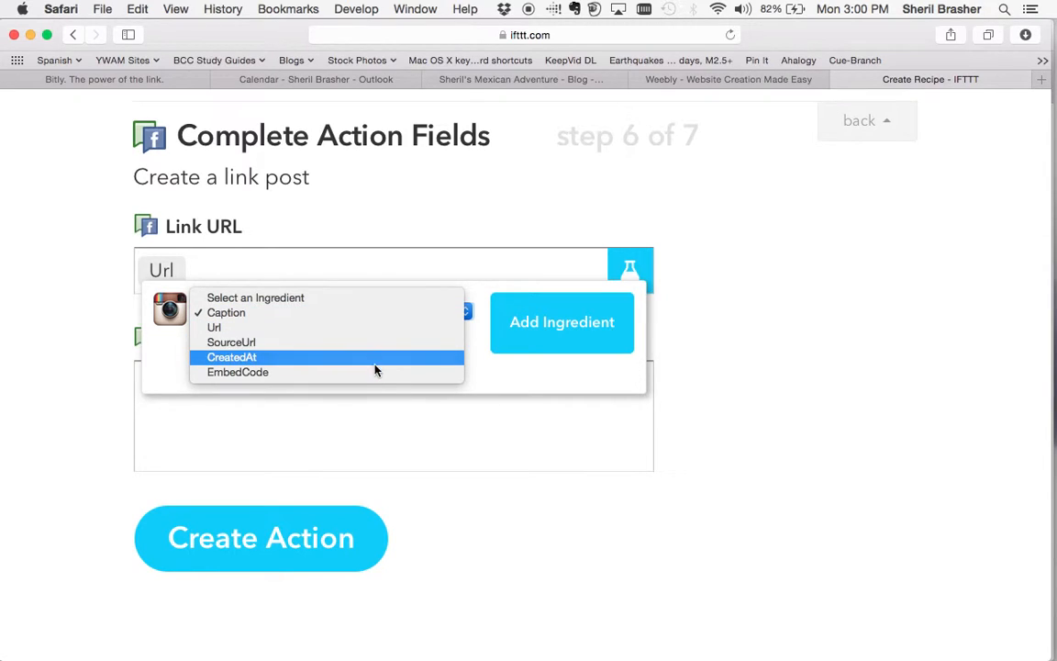
{"action": "left_click", "coordinate": [736, 284]}
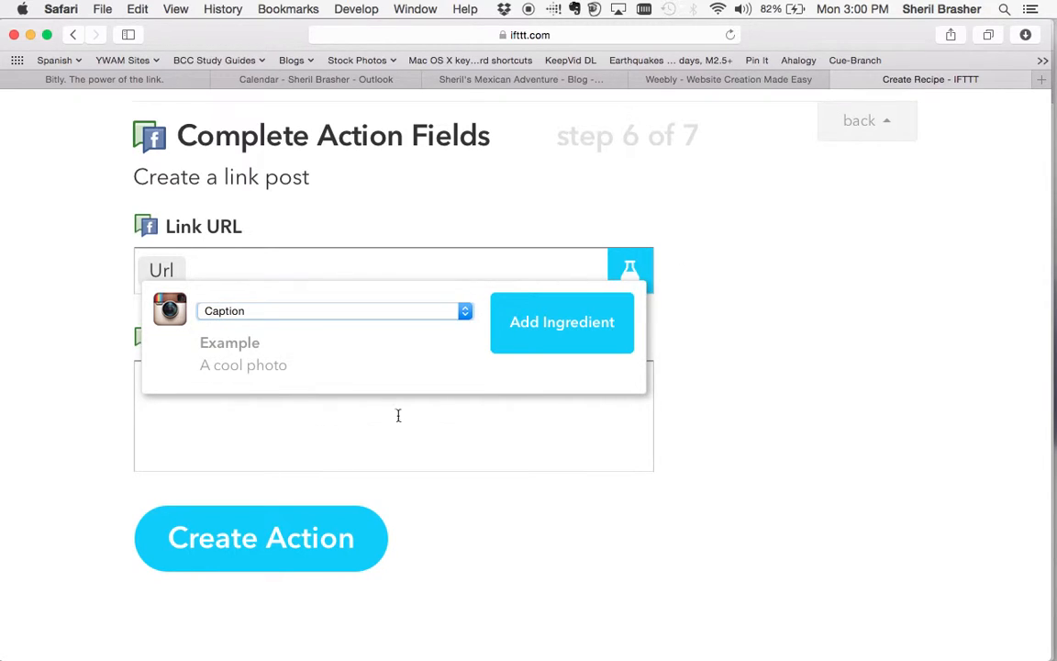
{"action": "left_click", "coordinate": [524, 323]}
{"action": "key", "text": "BackSpace"}
{"action": "key", "text": "BackSpace"}
{"action": "key", "text": "BackSpace"}
{"action": "key", "text": "BackSpace"}
{"action": "key", "text": "BackSpace"}
{"action": "key", "text": "BackSpace"}
{"action": "key", "text": "BackSpace"}
{"action": "key", "text": "BackSpace"}
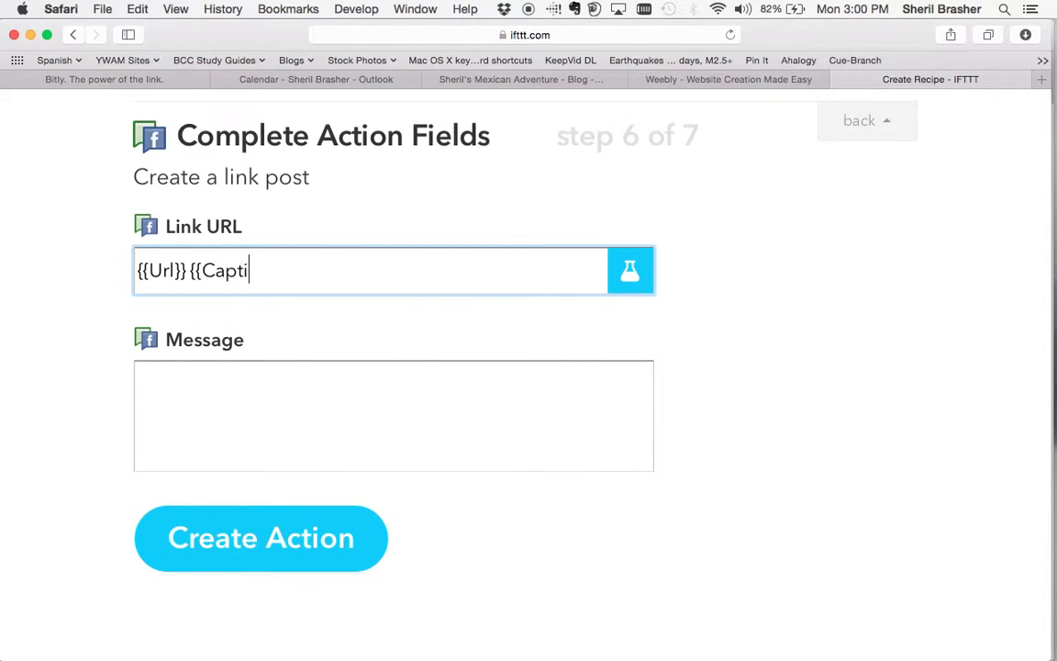
{"action": "key", "text": "BackSpace"}
{"action": "key", "text": "BackSpace"}
{"action": "key", "text": "BackSpace"}
{"action": "key", "text": "BackSpace"}
Insert the Instagram Caption ingredient into the Message field.
{"action": "left_click", "coordinate": [319, 417]}
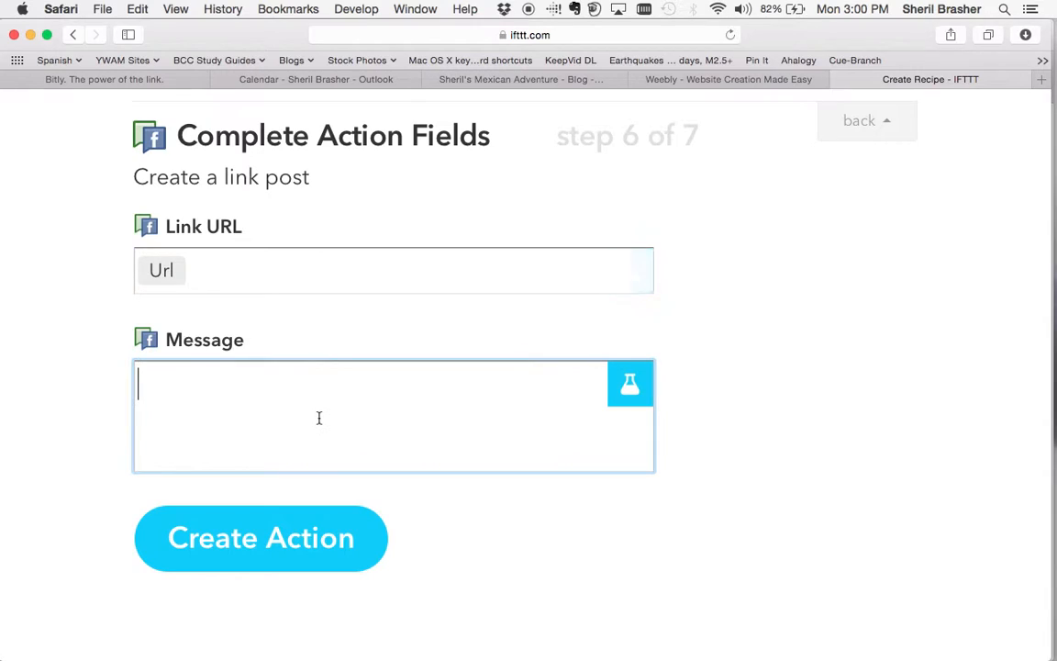
{"action": "left_click", "coordinate": [630, 384]}
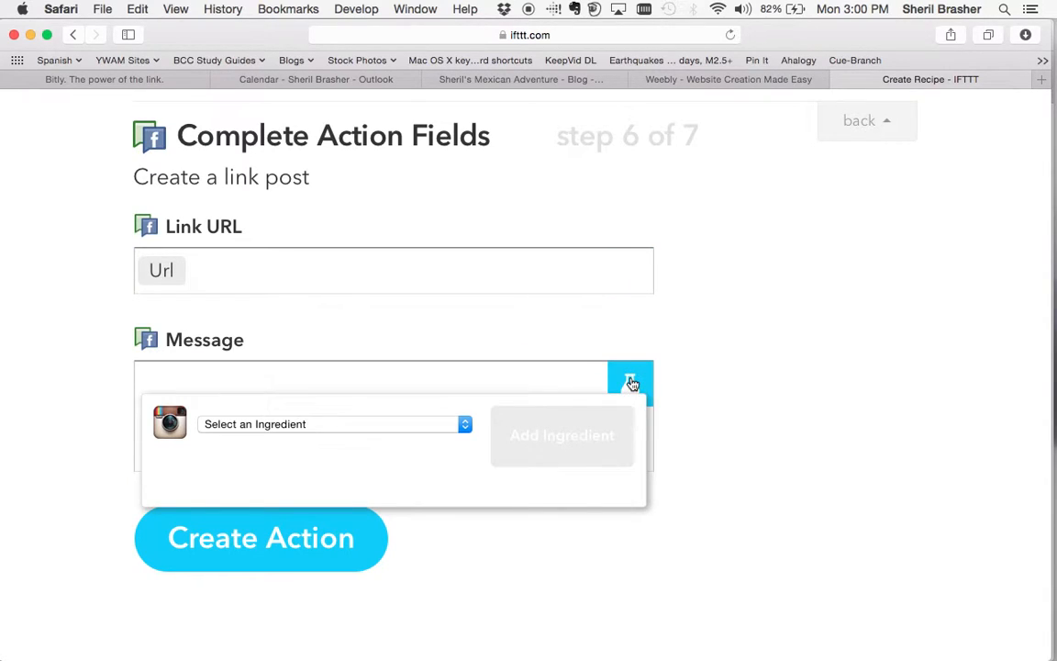
{"action": "left_click", "coordinate": [405, 426]}
{"action": "left_click", "coordinate": [392, 441]}
{"action": "left_click", "coordinate": [551, 456]}
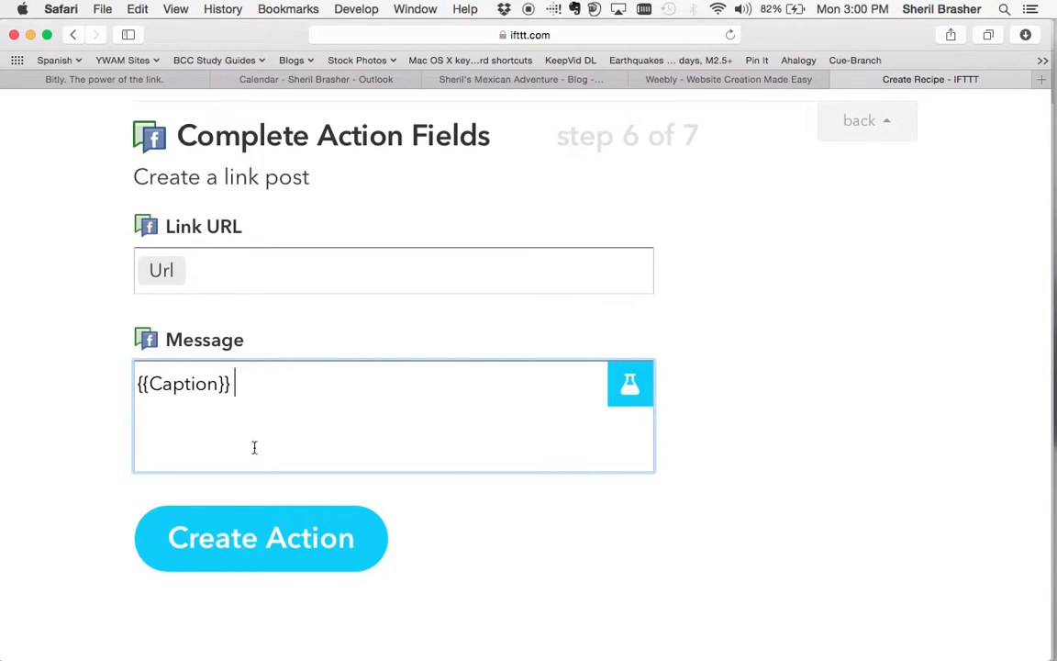
Add SourceUrl on a new Message line and create the action.
{"action": "key", "text": "Return"}
{"action": "left_click", "coordinate": [628, 384]}
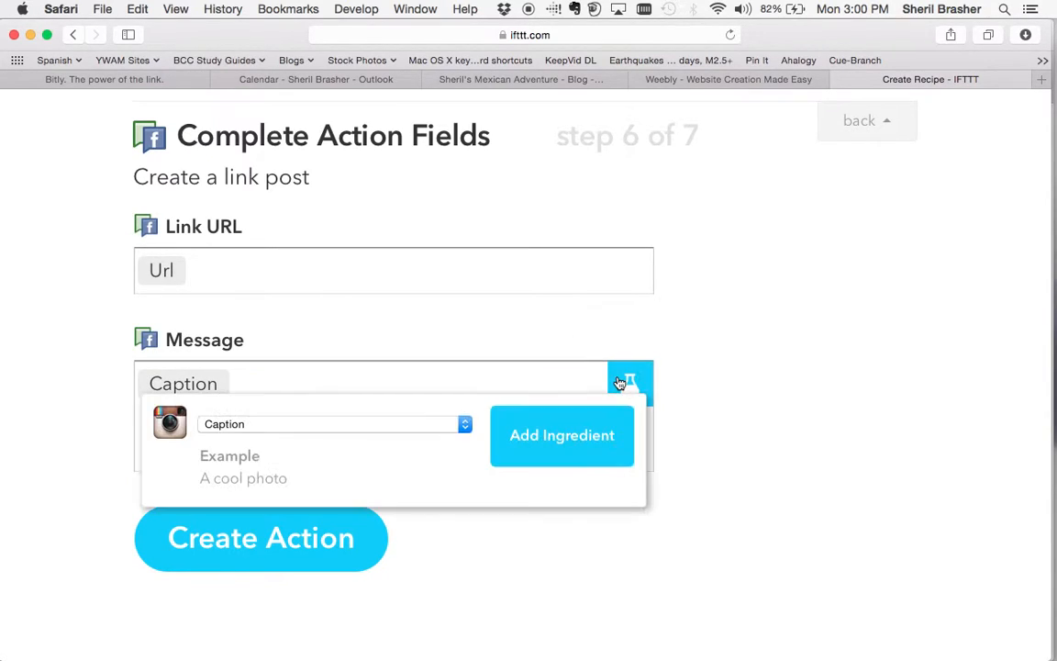
{"action": "left_click", "coordinate": [438, 429]}
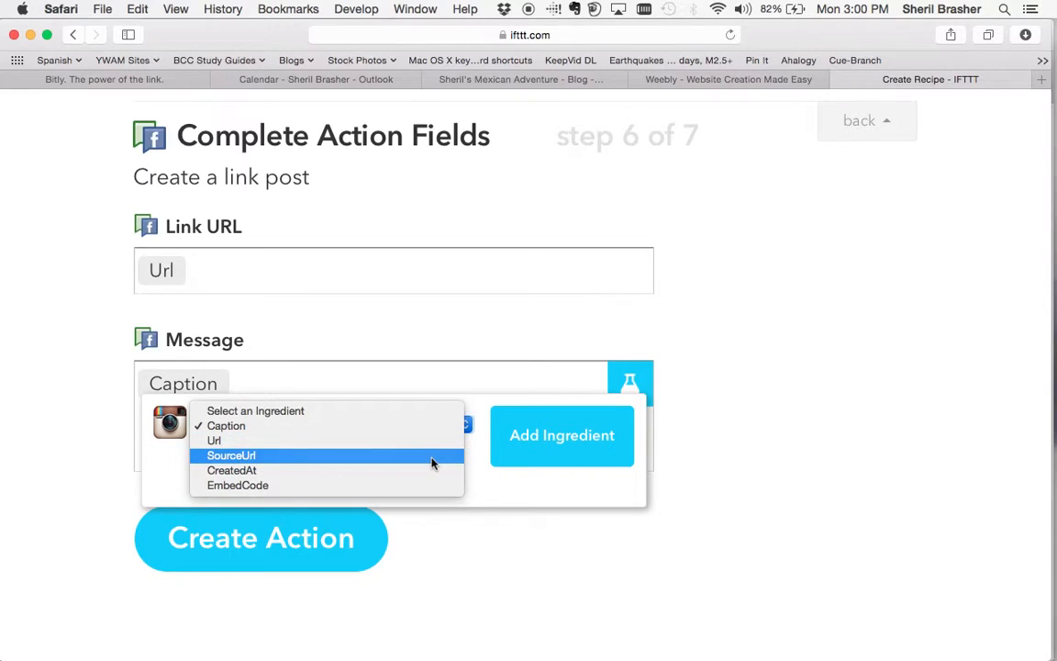
{"action": "left_click", "coordinate": [554, 441]}
{"action": "left_click", "coordinate": [554, 440]}
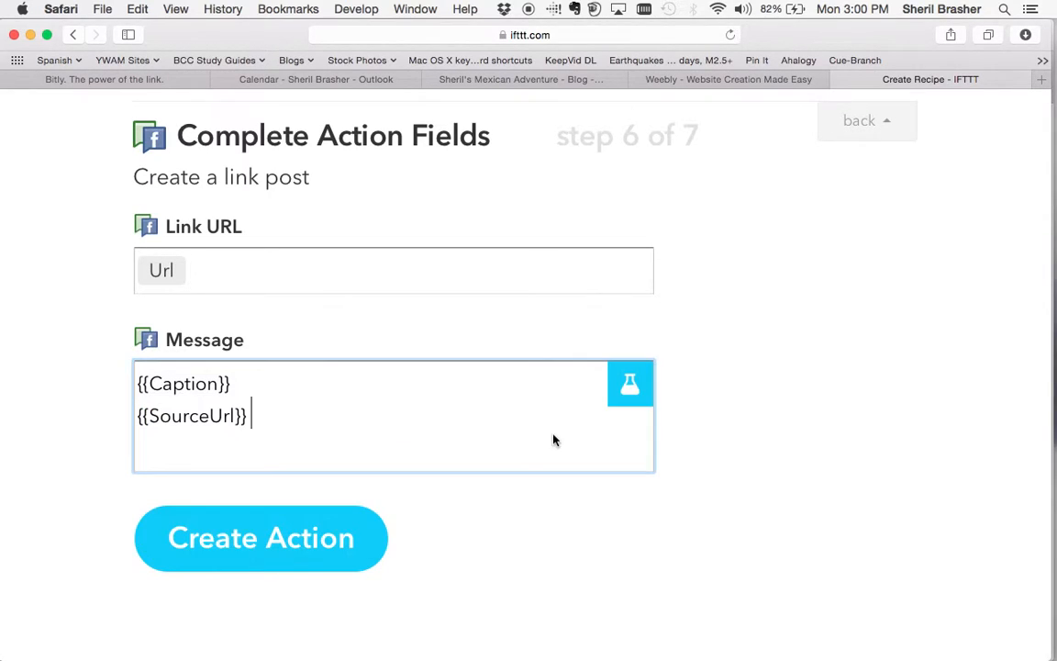
{"action": "left_click", "coordinate": [336, 565]}
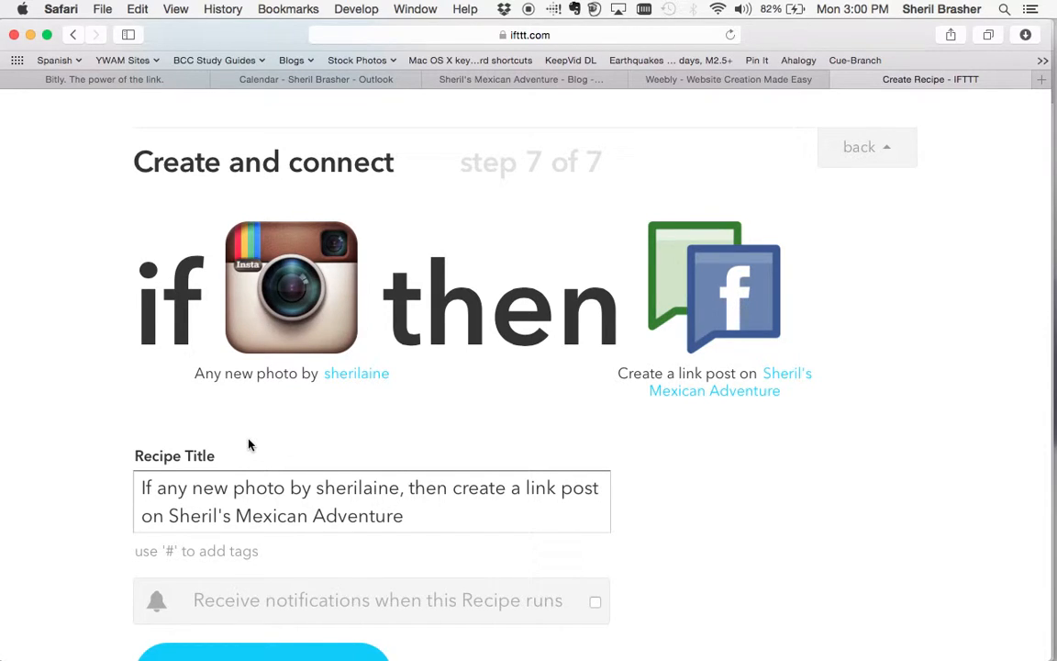
Title the recipe 'Instagram Photo to FB Ministry Page' and create it.
{"action": "scroll", "coordinate": [760, 621], "scroll_direction": "down", "scroll_amount": 3}
{"action": "mouse_move", "coordinate": [1056, 660]}
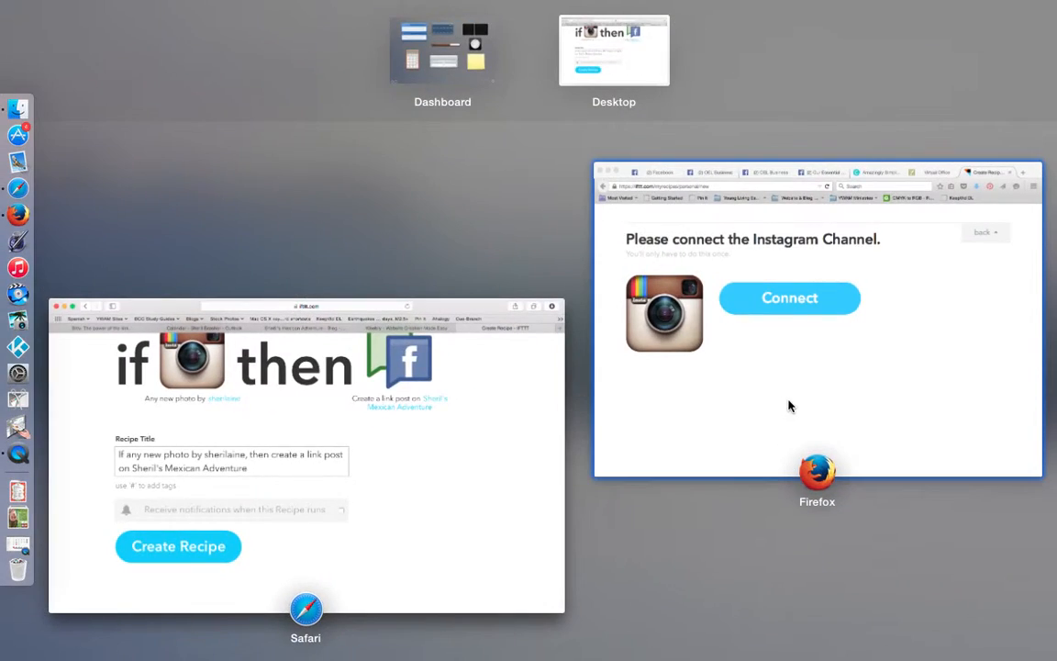
{"action": "left_click", "coordinate": [790, 406]}
{"action": "left_click", "coordinate": [101, 242]}
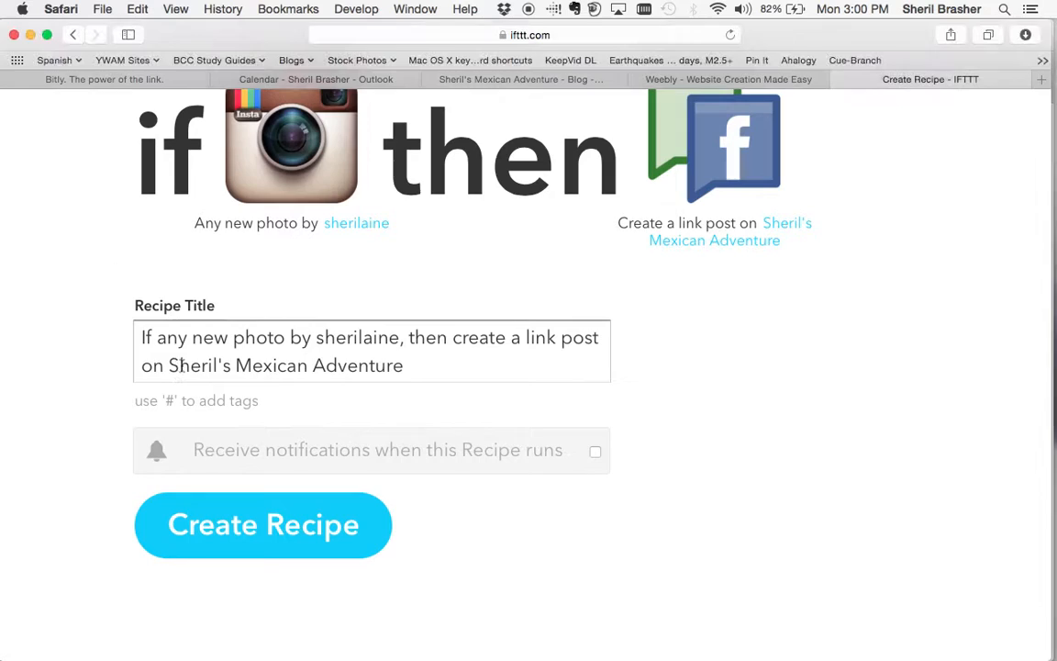
{"action": "left_click_drag", "start_coordinate": [404, 365], "coordinate": [132, 334]}
{"action": "type", "text": "In"}
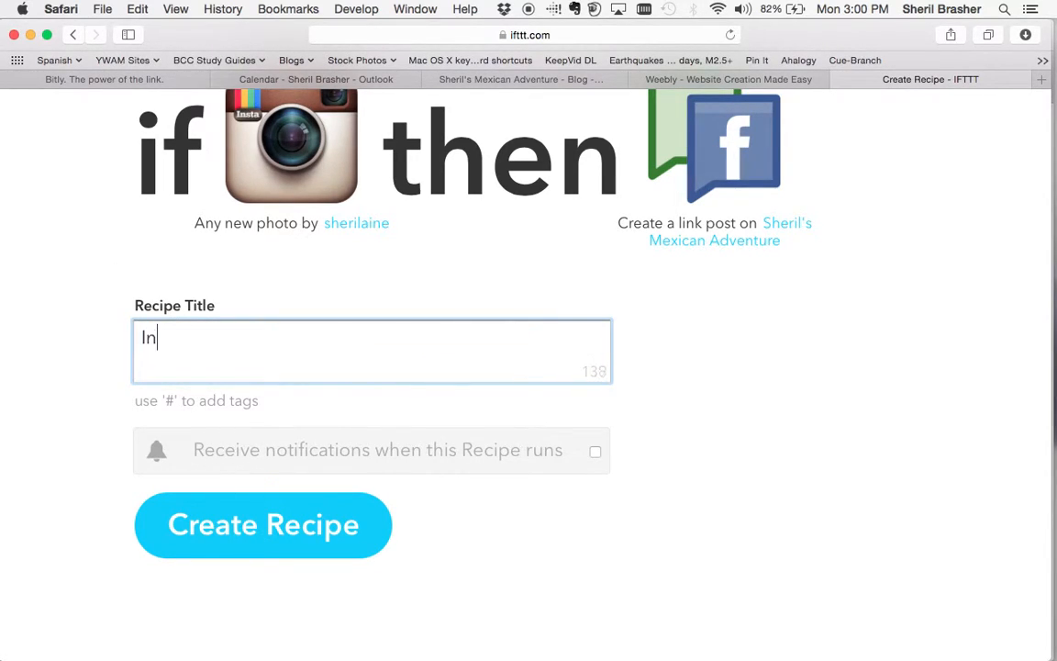
{"action": "type", "text": "stagram PHt"}
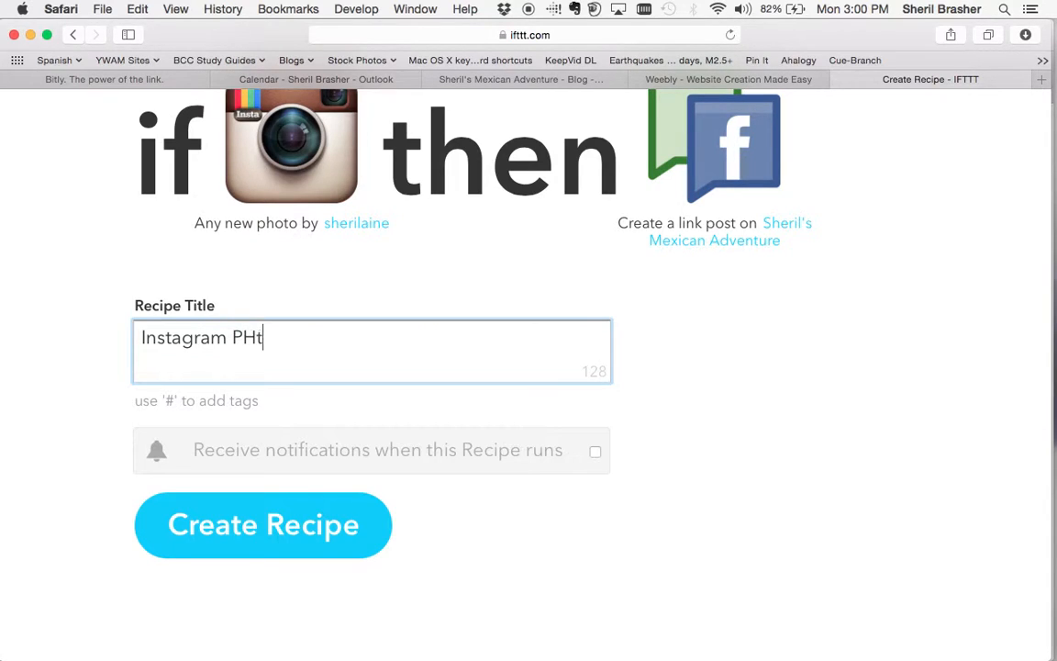
{"action": "key", "text": "BackSpace"}
{"action": "key", "text": "BackSpace"}
{"action": "type", "text": "oto"}
{"action": "key", "text": "BackSpace"}
{"action": "key", "text": "BackSpace"}
{"action": "key", "text": "BackSpace"}
{"action": "type", "text": "hoto to FB "}
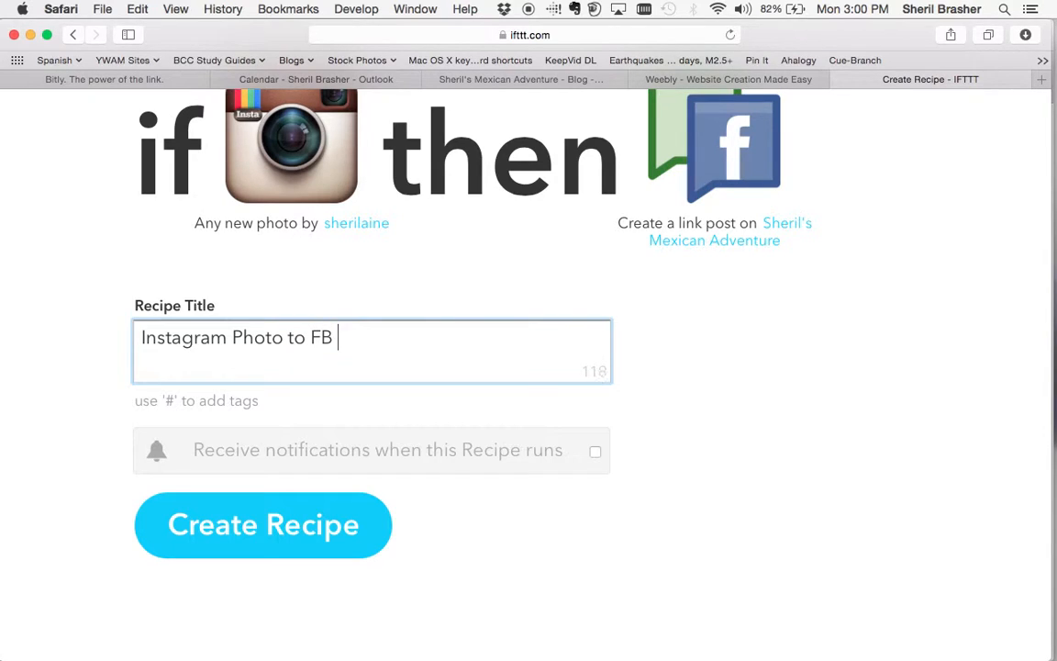
{"action": "type", "text": "Ministry Page"}
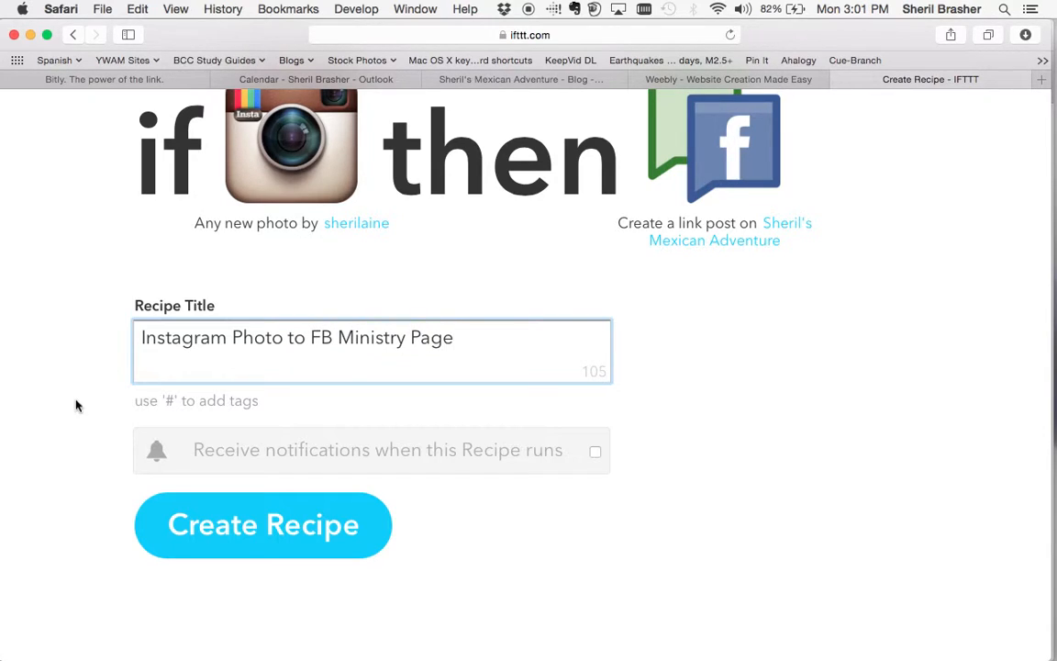
{"action": "left_click", "coordinate": [273, 554]}
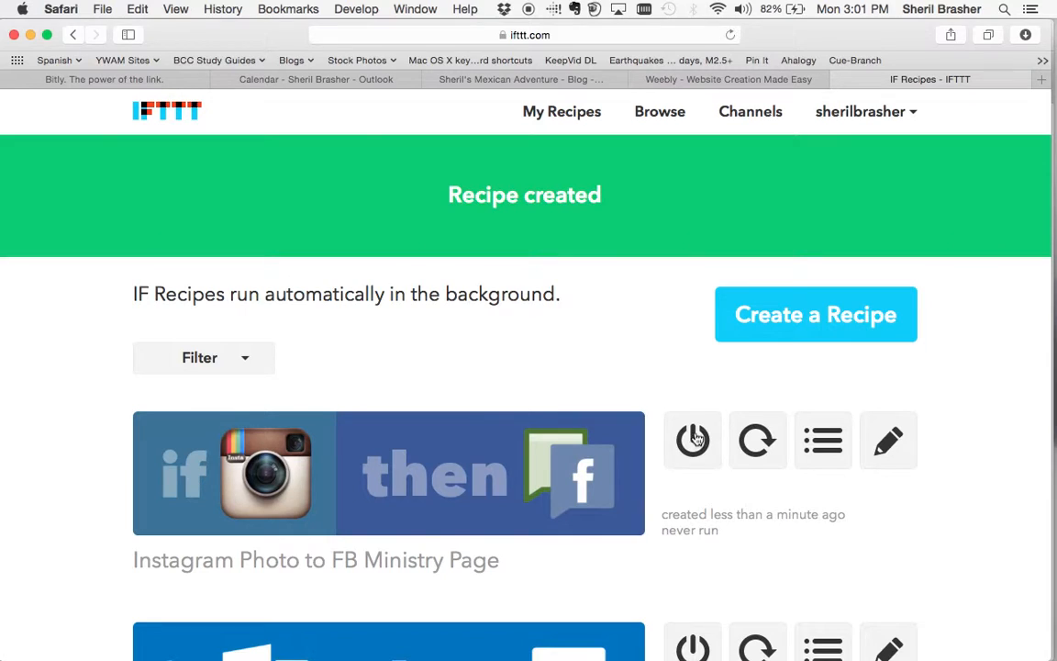
Run Check Recipe now twice on the 'Instagram Photo to FB Ministry Page' recipe.
{"action": "left_click", "coordinate": [756, 445]}
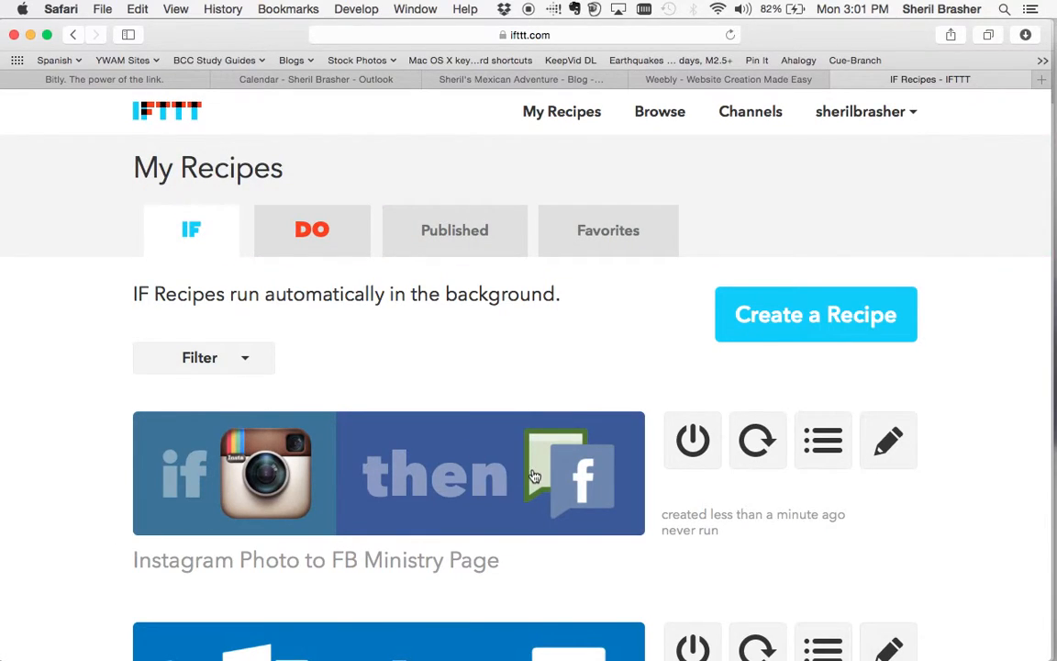
{"action": "left_click", "coordinate": [758, 443]}
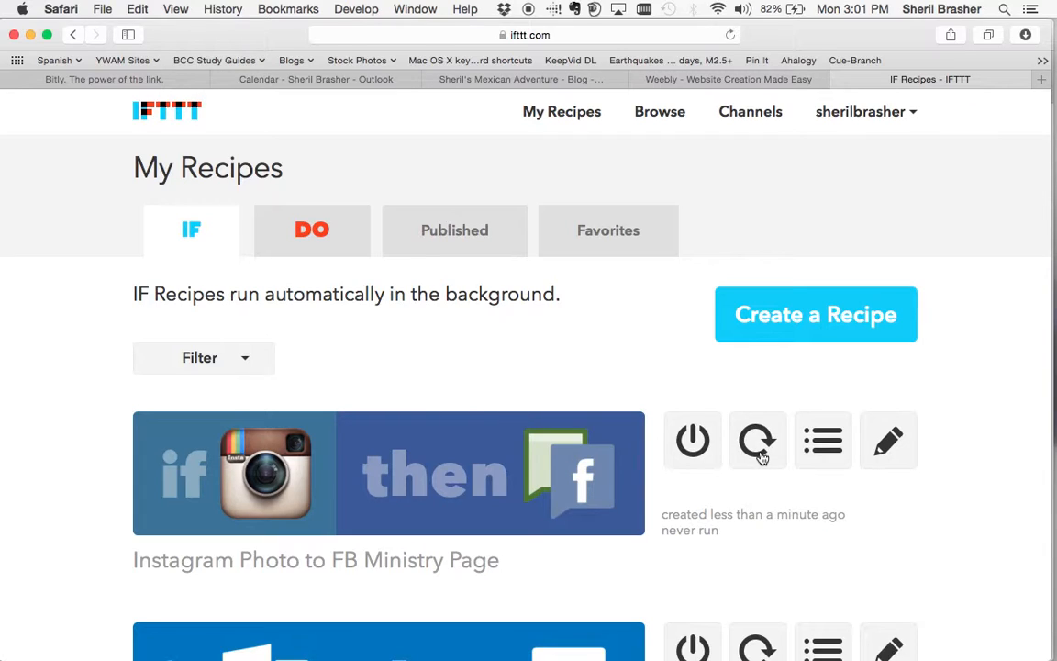